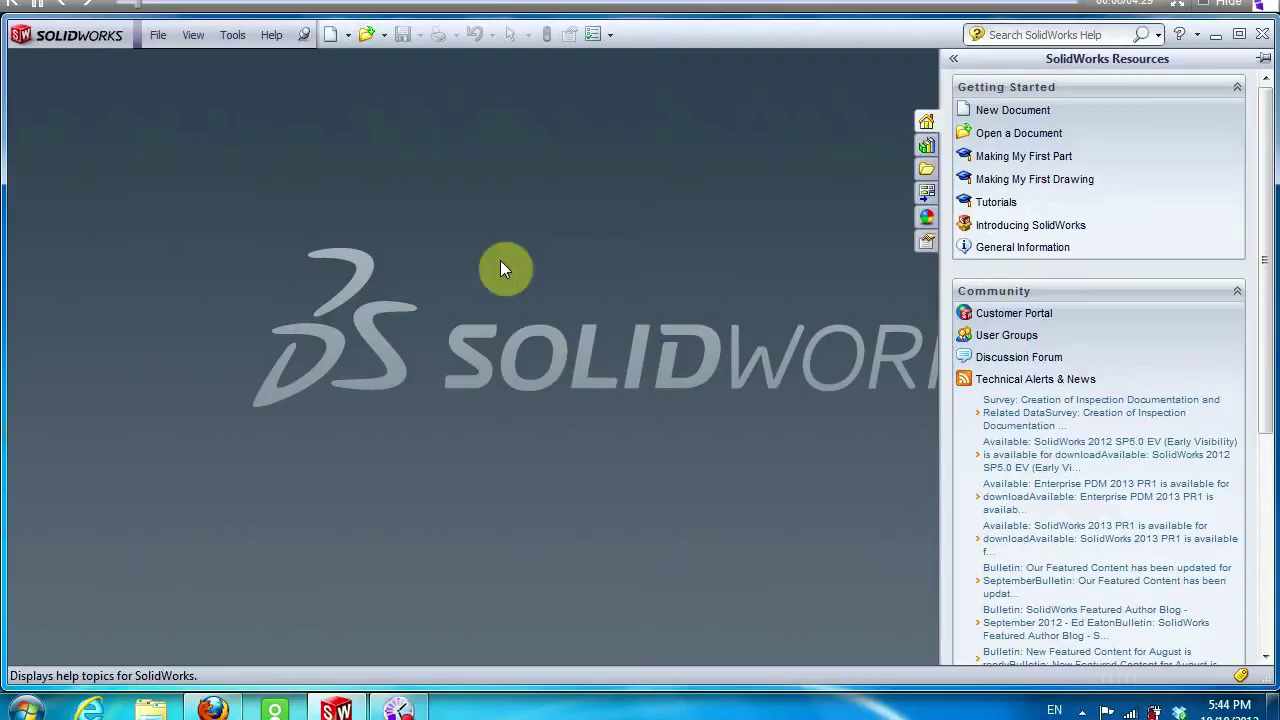
Create a new Part document (Part1) from the New SolidWorks Document dialog.
click(331, 36)
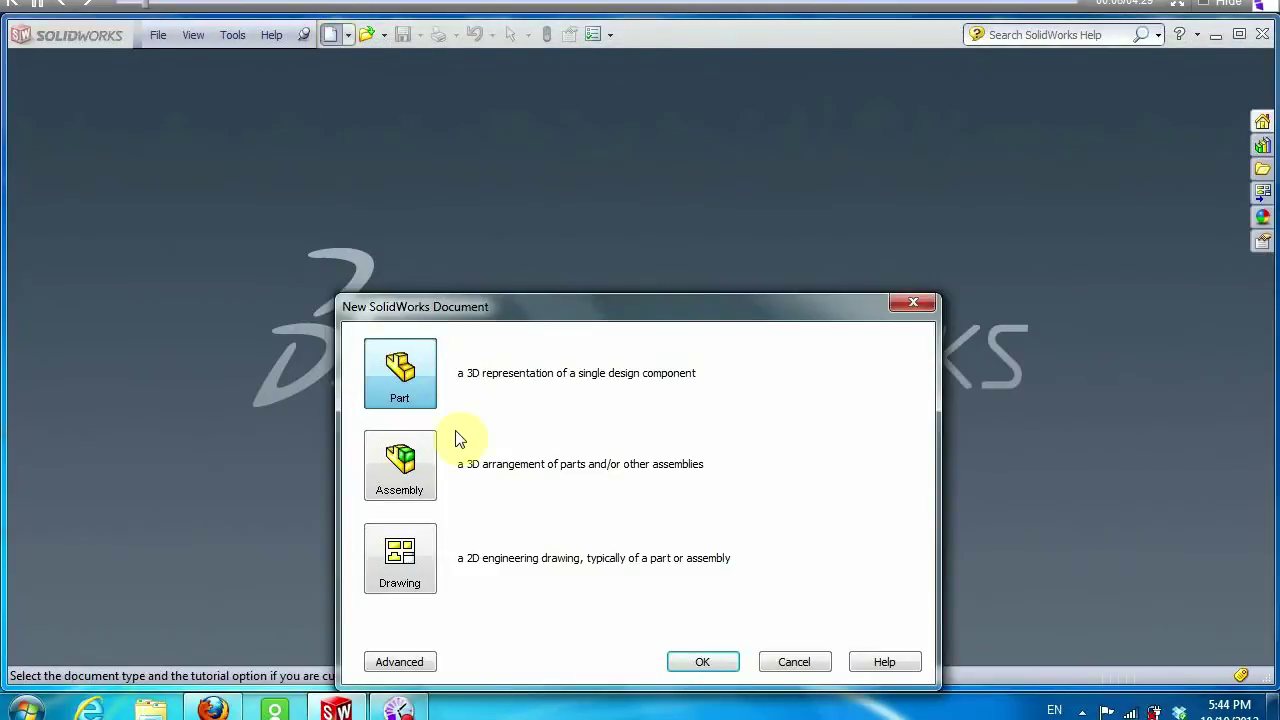
click(726, 663)
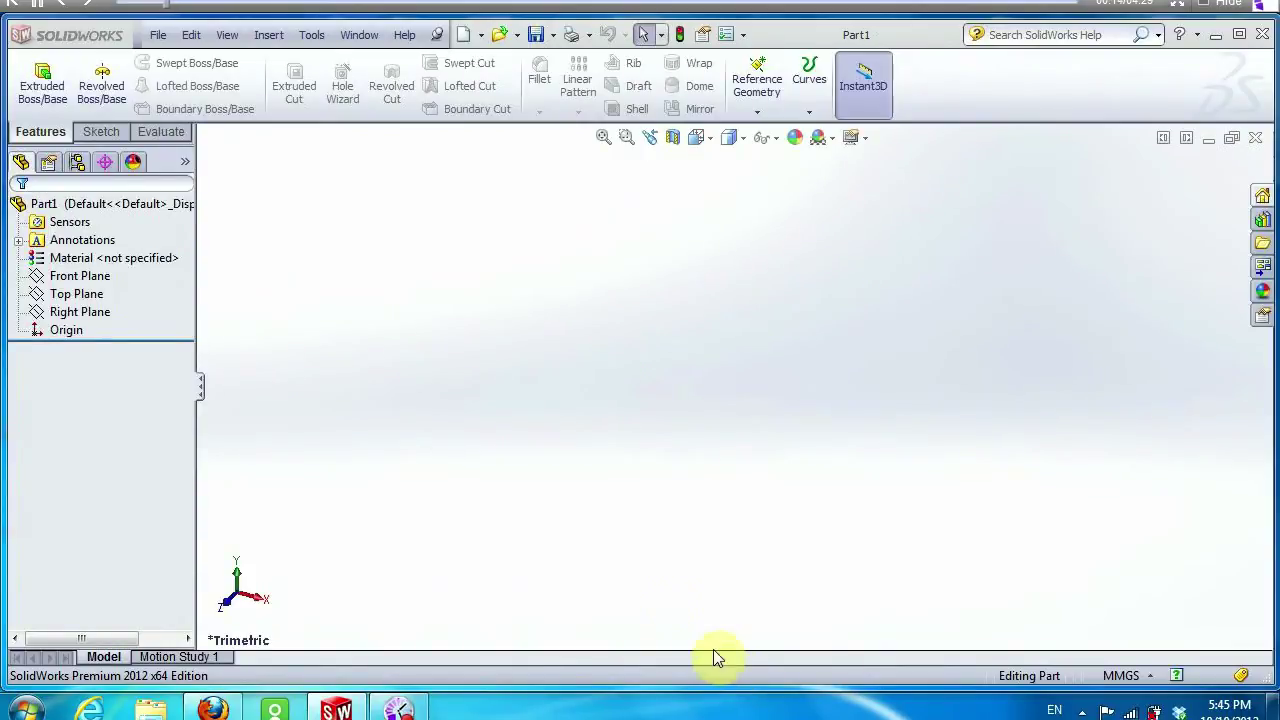
Draw a corner rectangle in a new sketch on the Front Plane.
click(103, 131)
click(33, 78)
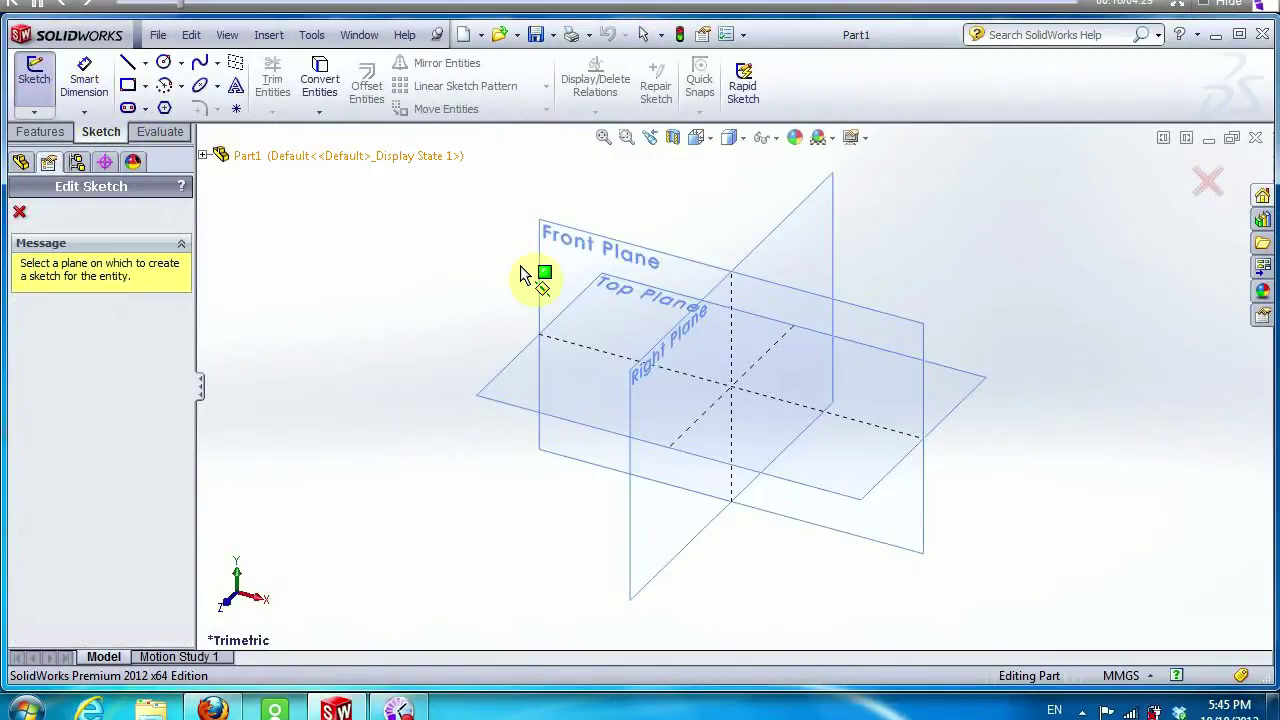
click(600, 244)
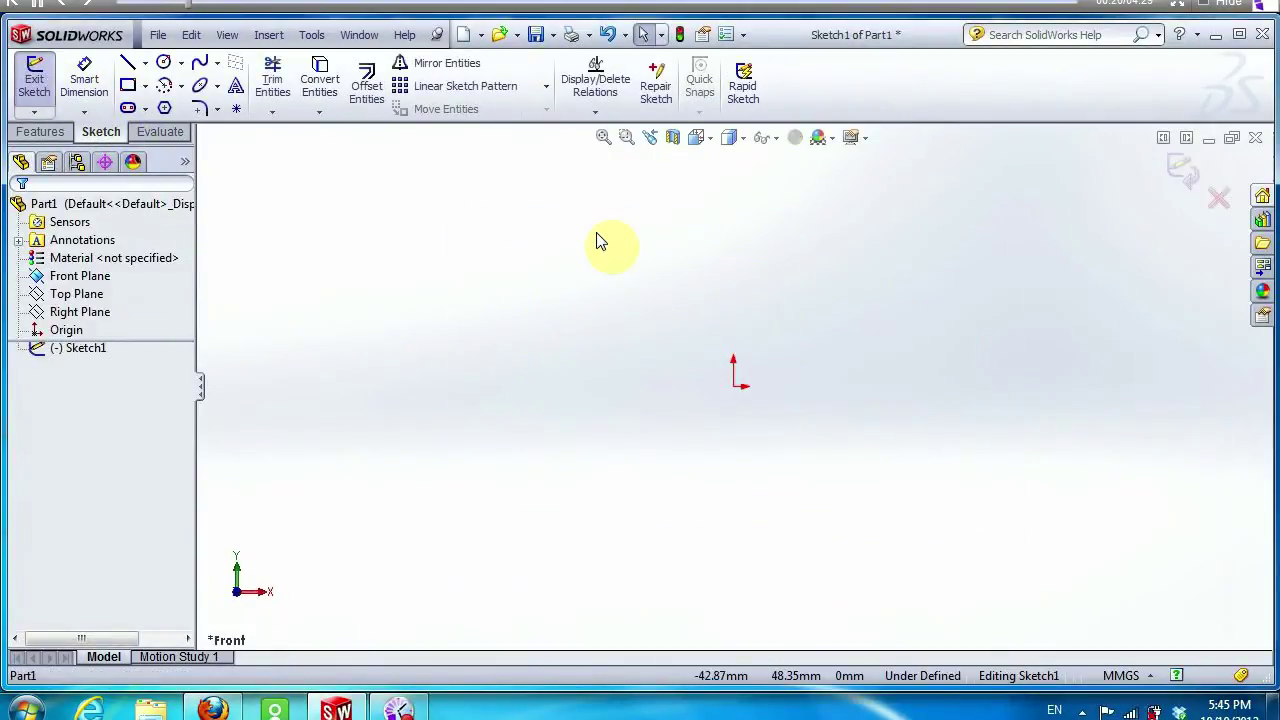
click(127, 85)
click(507, 316)
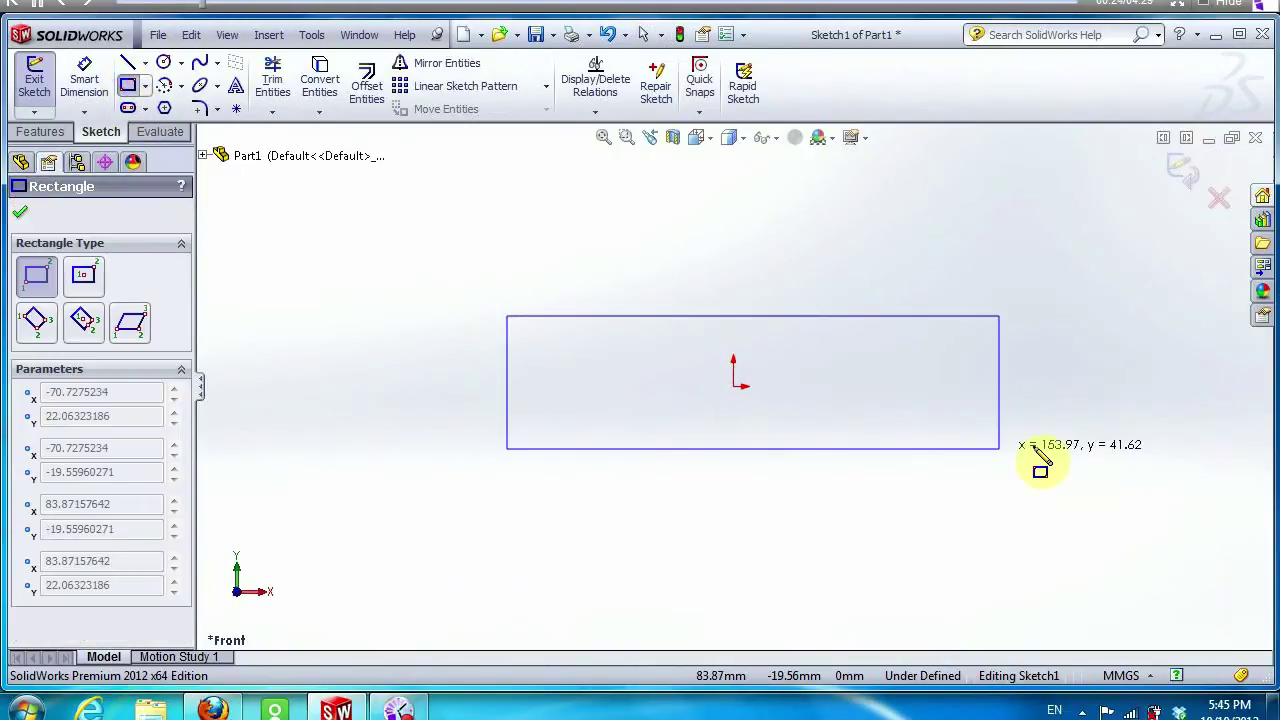
click(1119, 440)
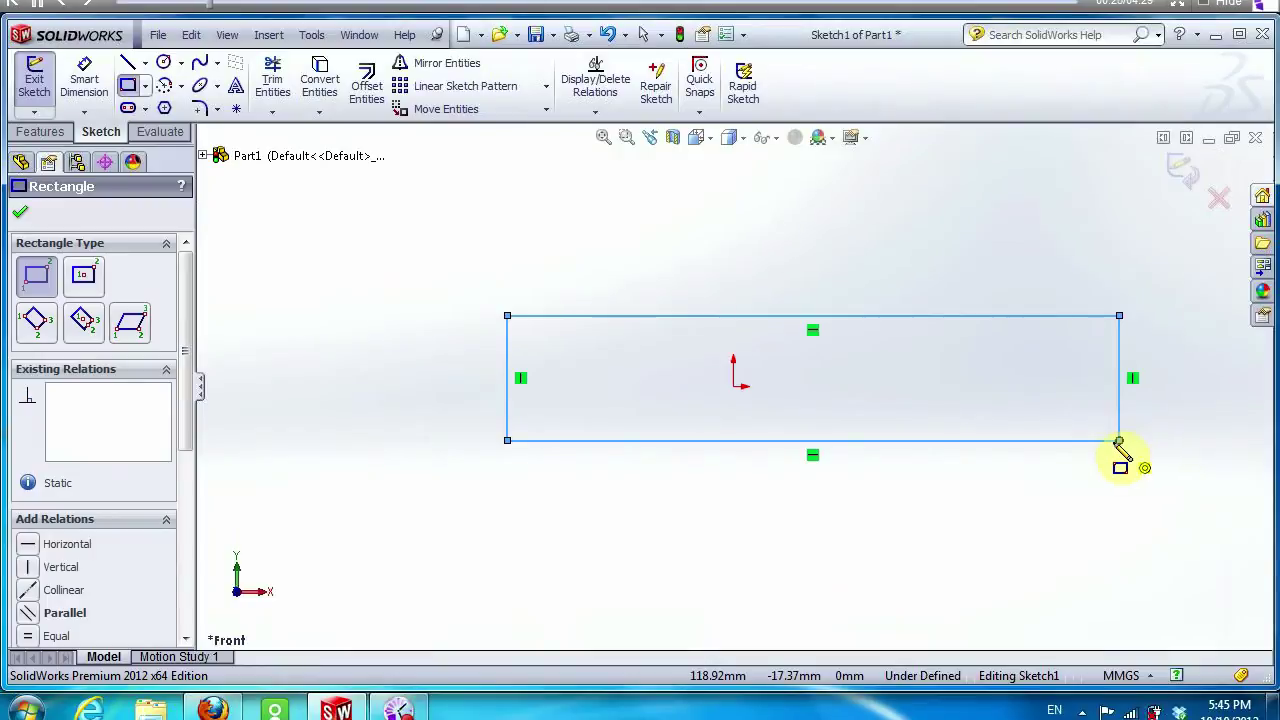
key(Escape)
Set the rectangle's bottom edge to 150 mm and its left edge to 30 mm.
click(886, 441)
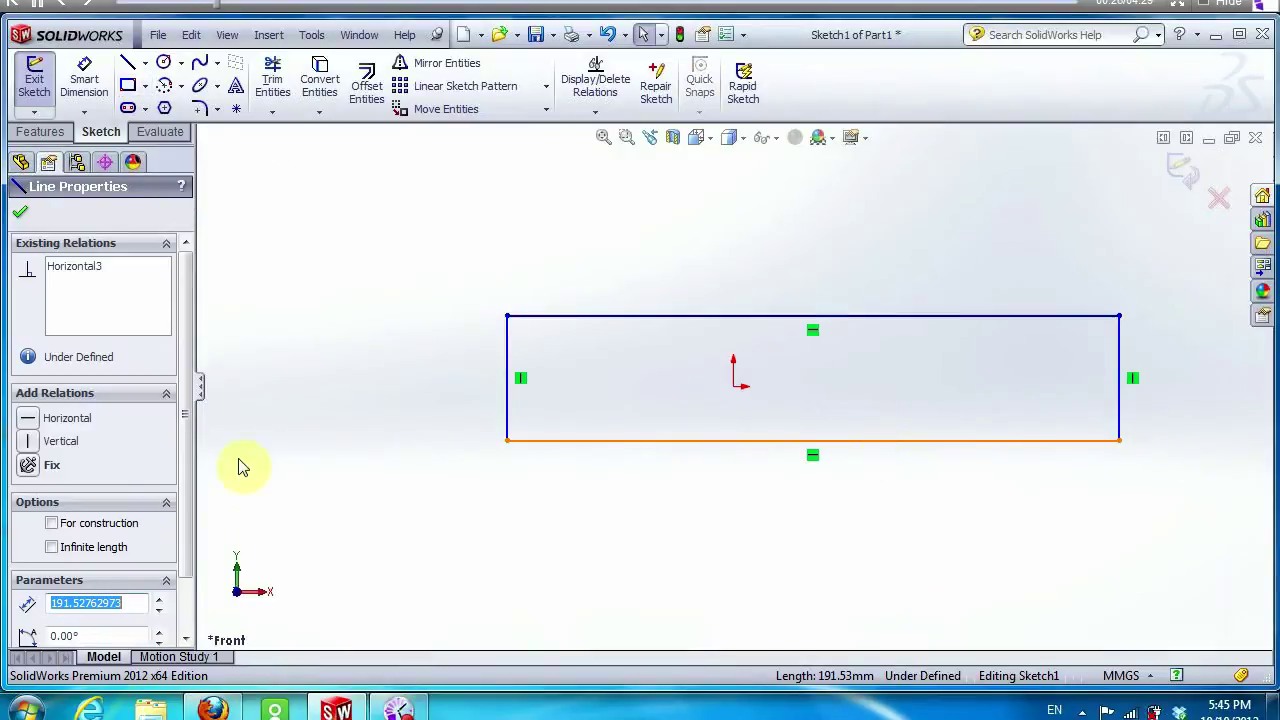
text(15)
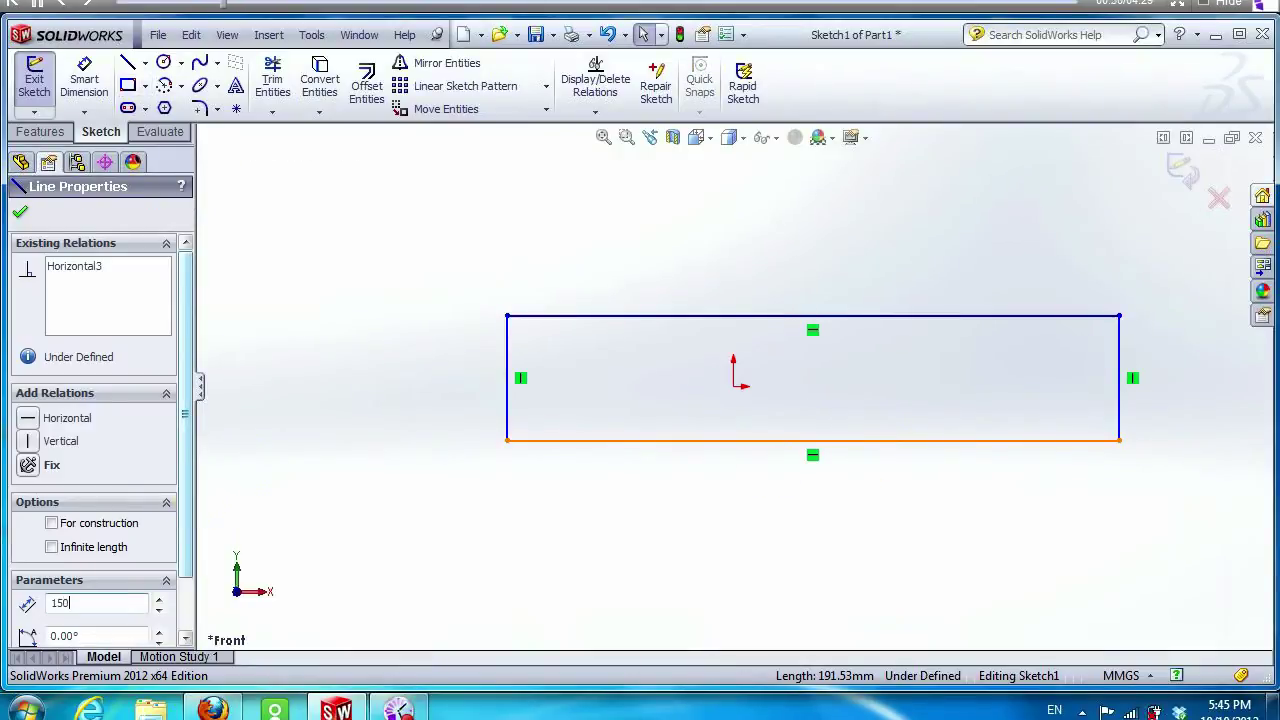
text(0)
key(Return)
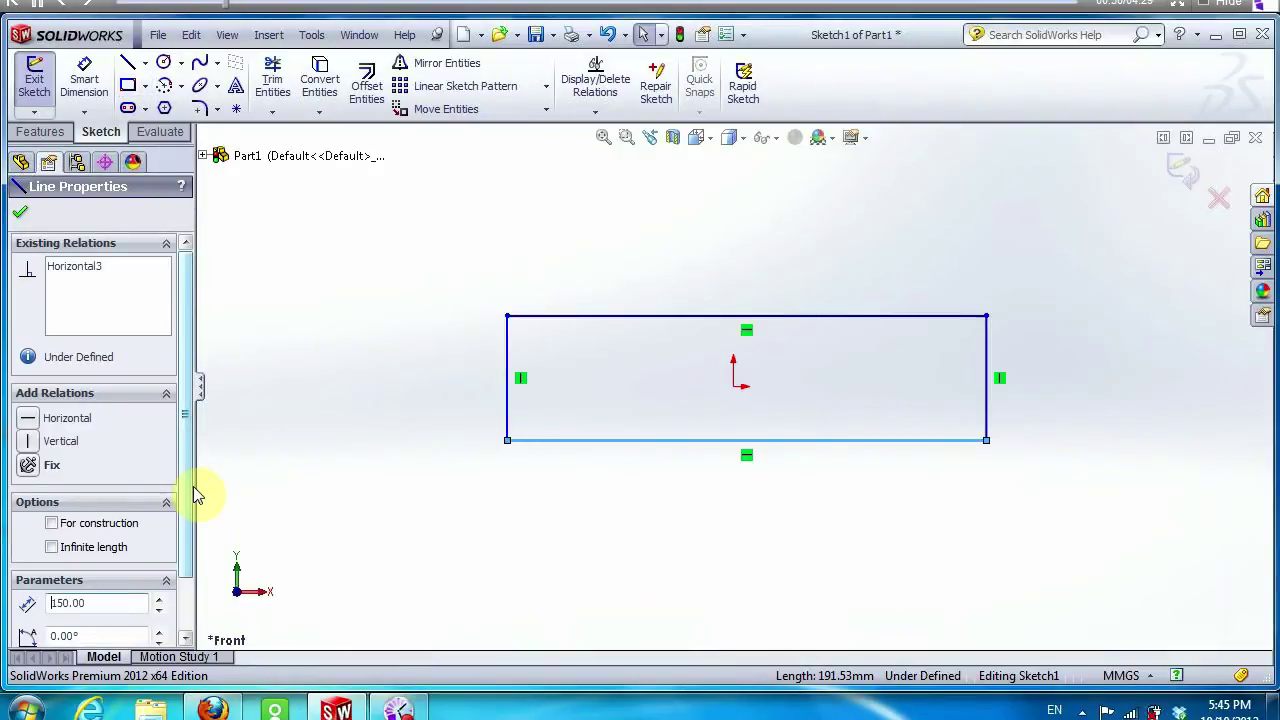
click(507, 372)
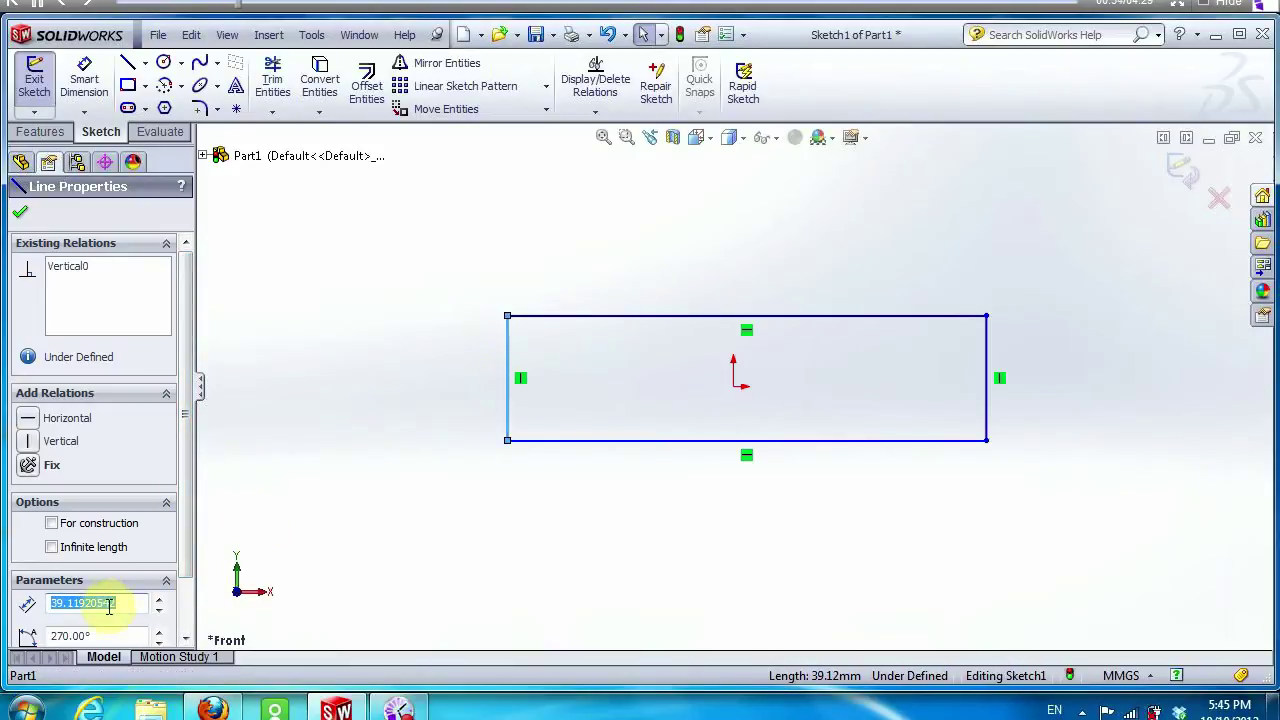
text(30)
key(Return)
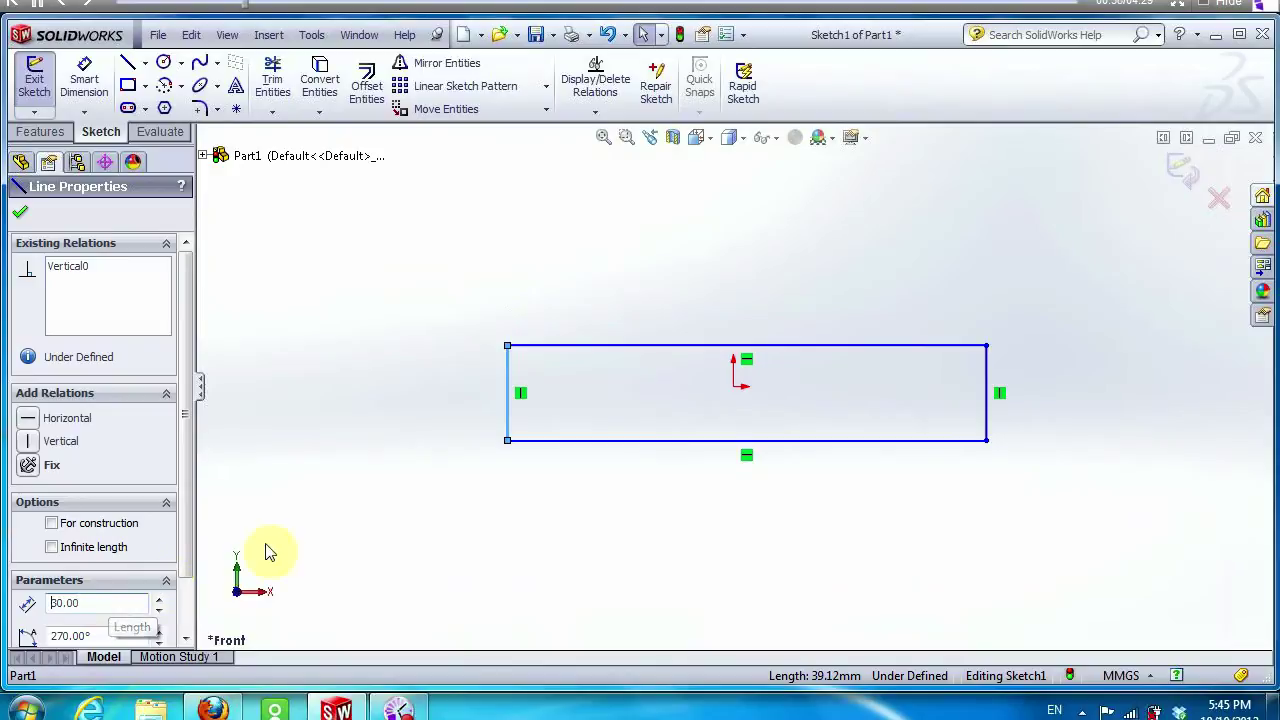
click(380, 500)
scroll(500, 380, down, 4)
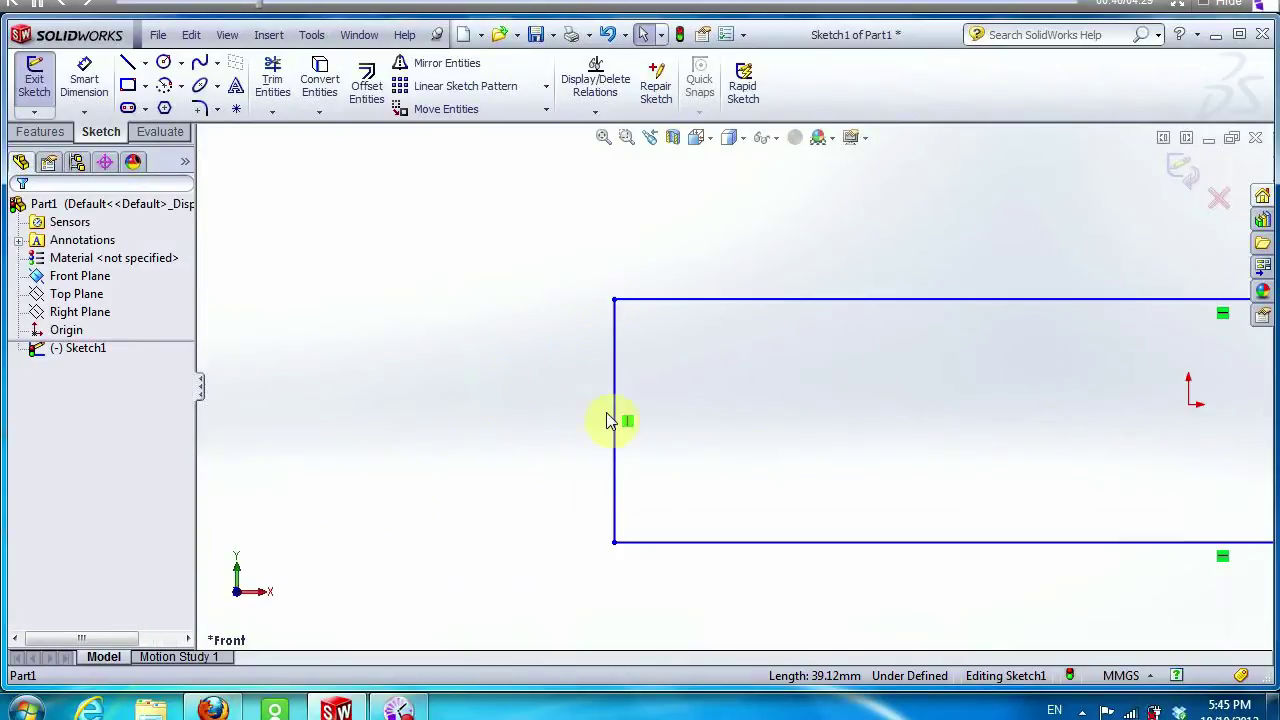
Draw a hexagon centred on the left edge's midpoint with a 17 mm inscribed circle.
click(164, 108)
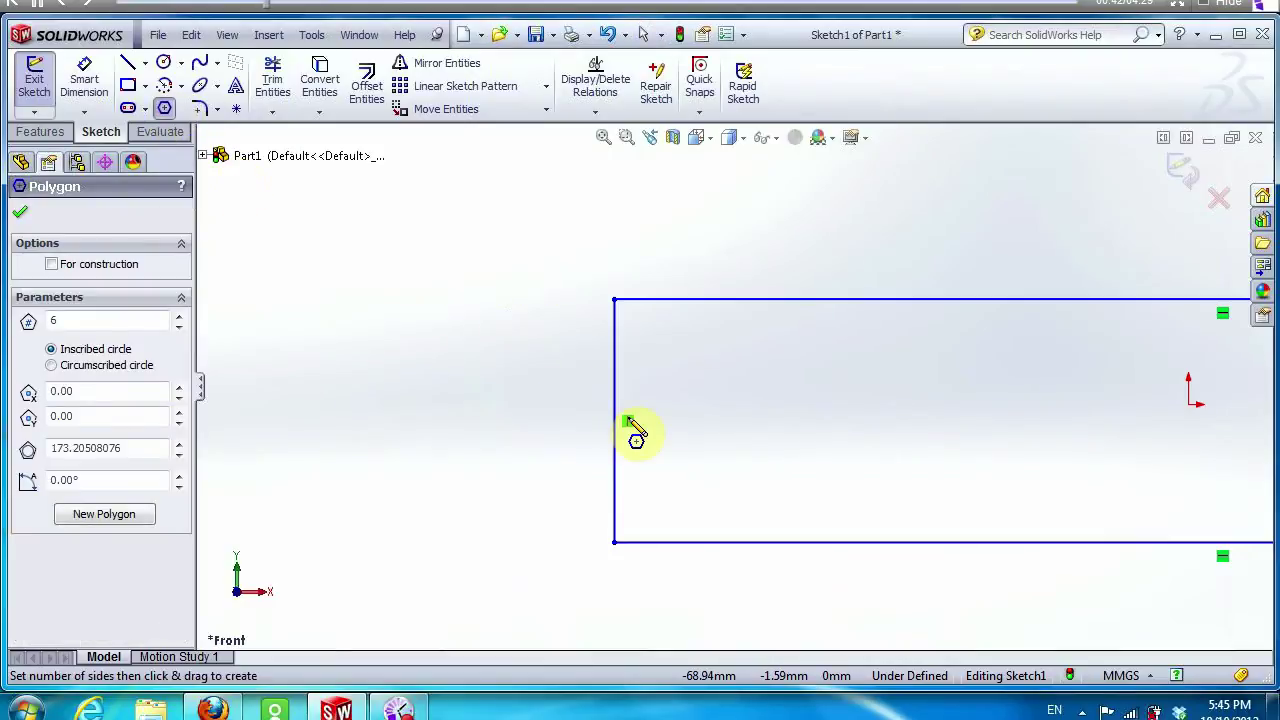
click(614, 420)
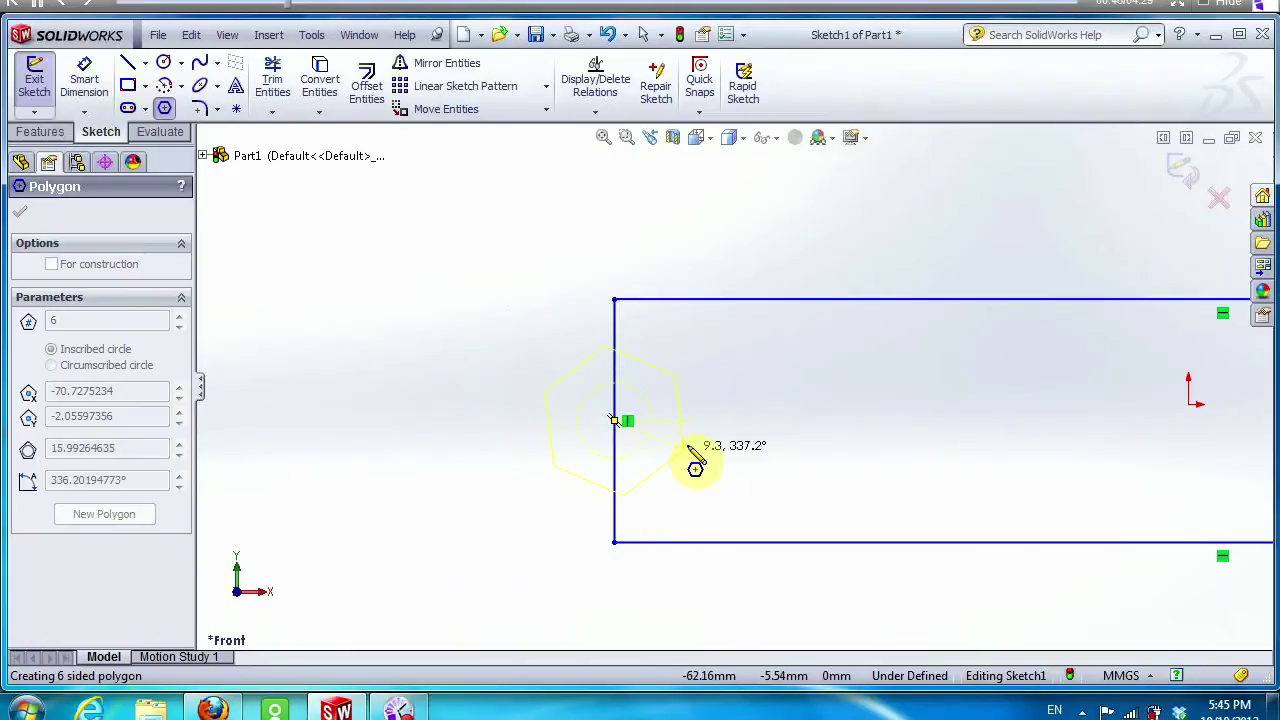
click(703, 423)
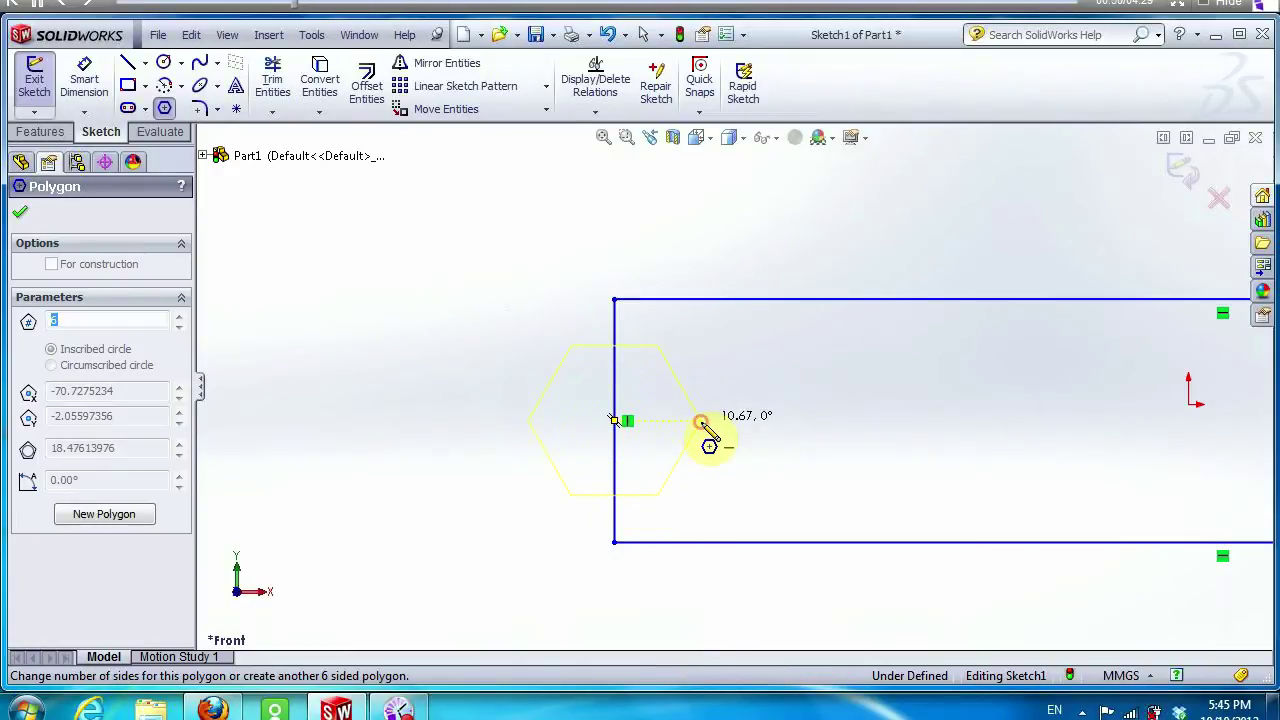
click(158, 452)
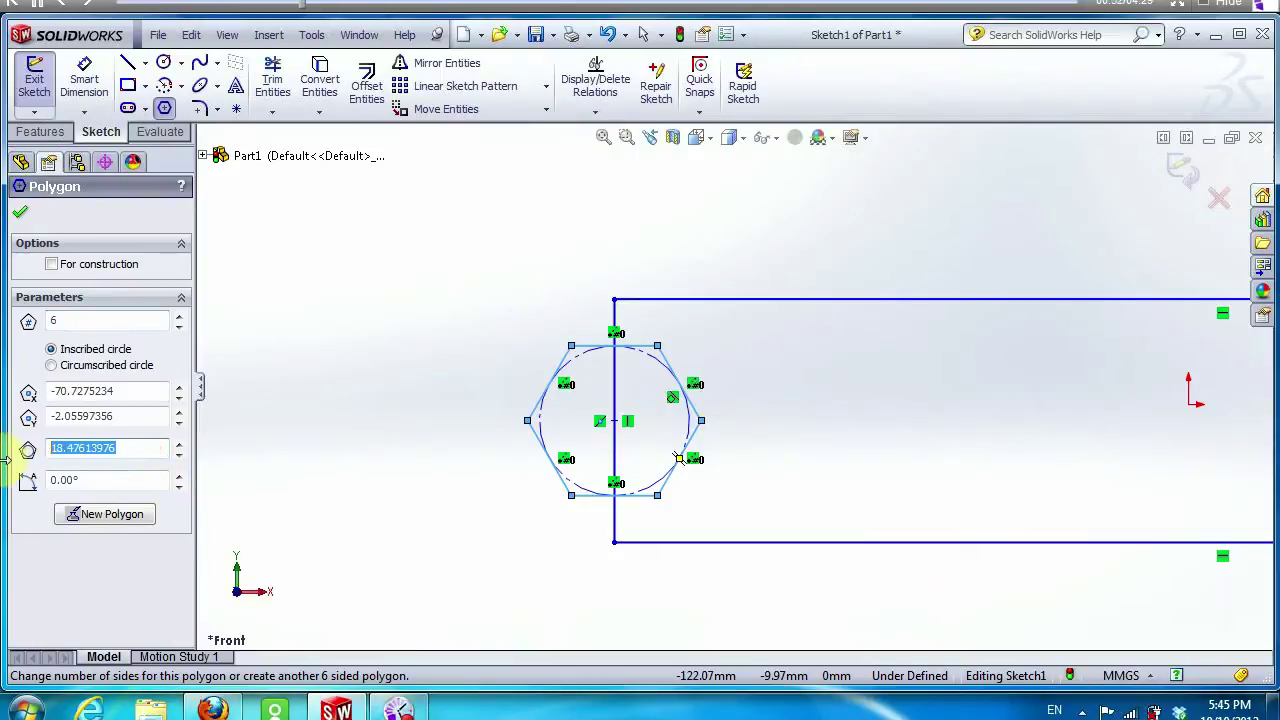
text(17)
key(Return)
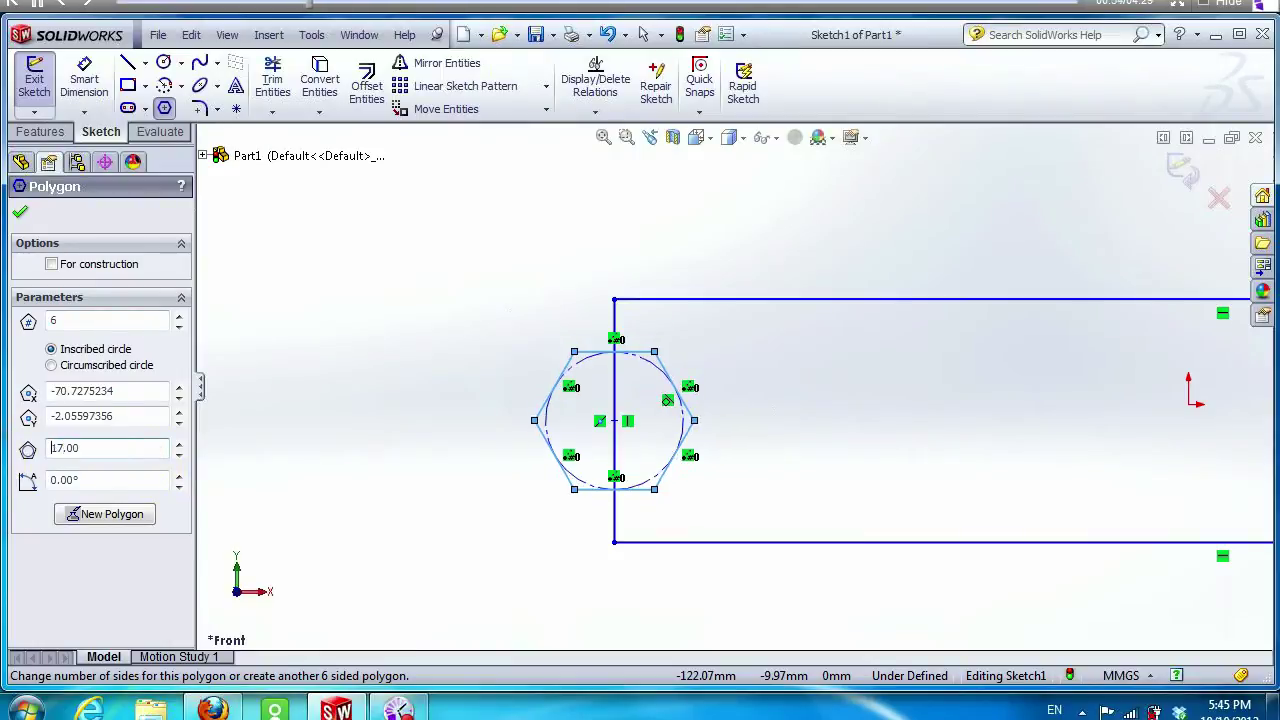
scroll(680, 445, down, 2)
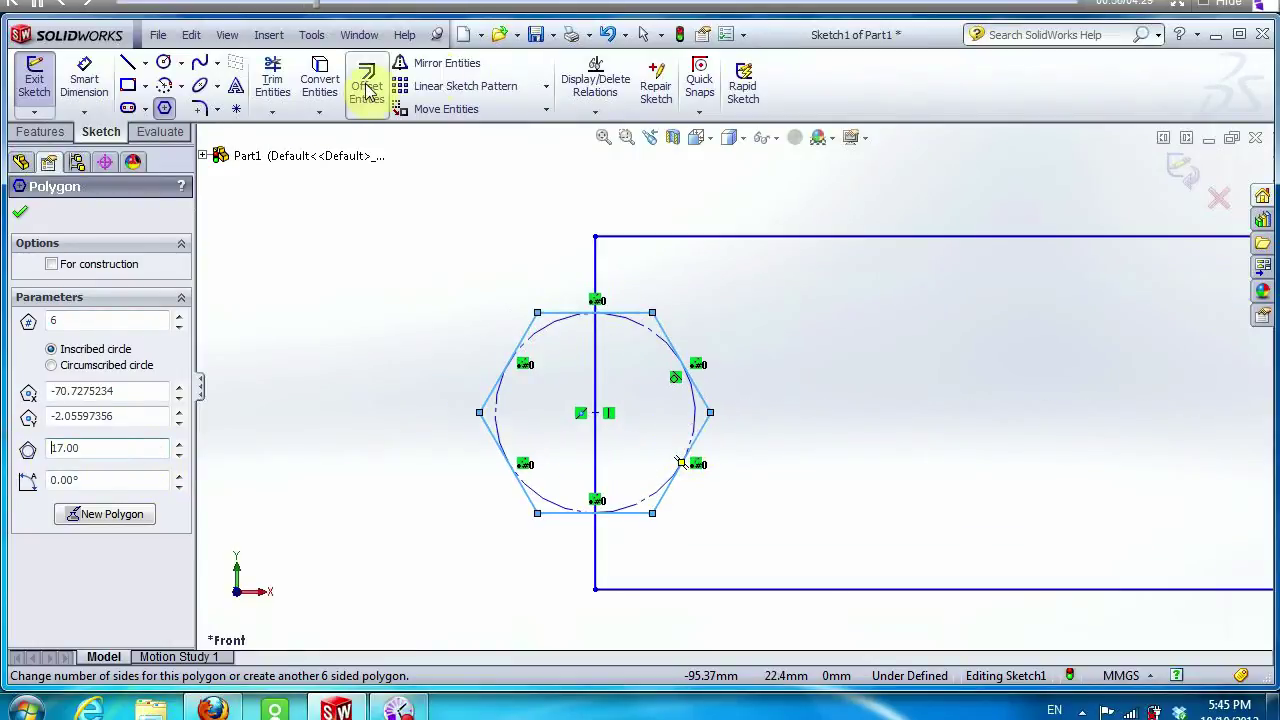
Power-trim the hexagon's outer half and the left-edge segment, then delete the leftover construction arc.
click(275, 82)
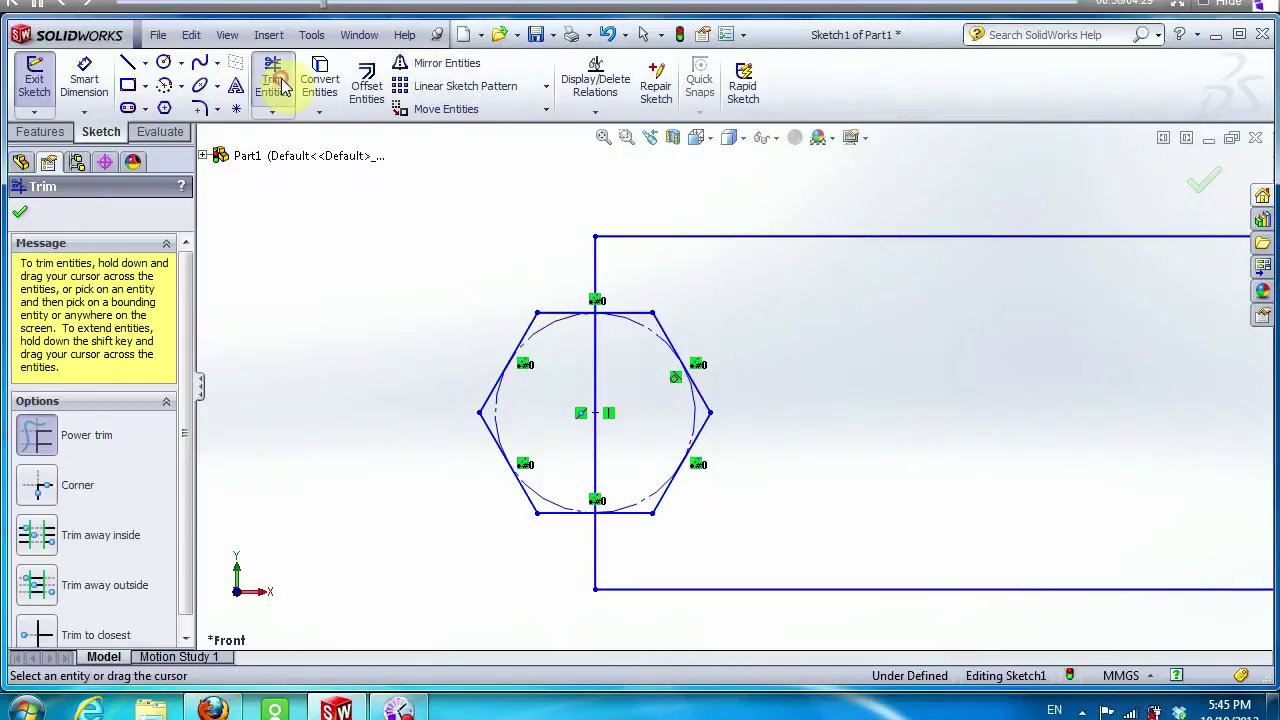
mouse_move(560, 277)
mouse_down()
mouse_move(543, 520)
mouse_move(520, 530)
mouse_move(517, 403)
mouse_move(491, 503)
mouse_move(514, 320)
mouse_move(527, 390)
mouse_move(563, 334)
mouse_move(598, 417)
mouse_up()
key(Escape)
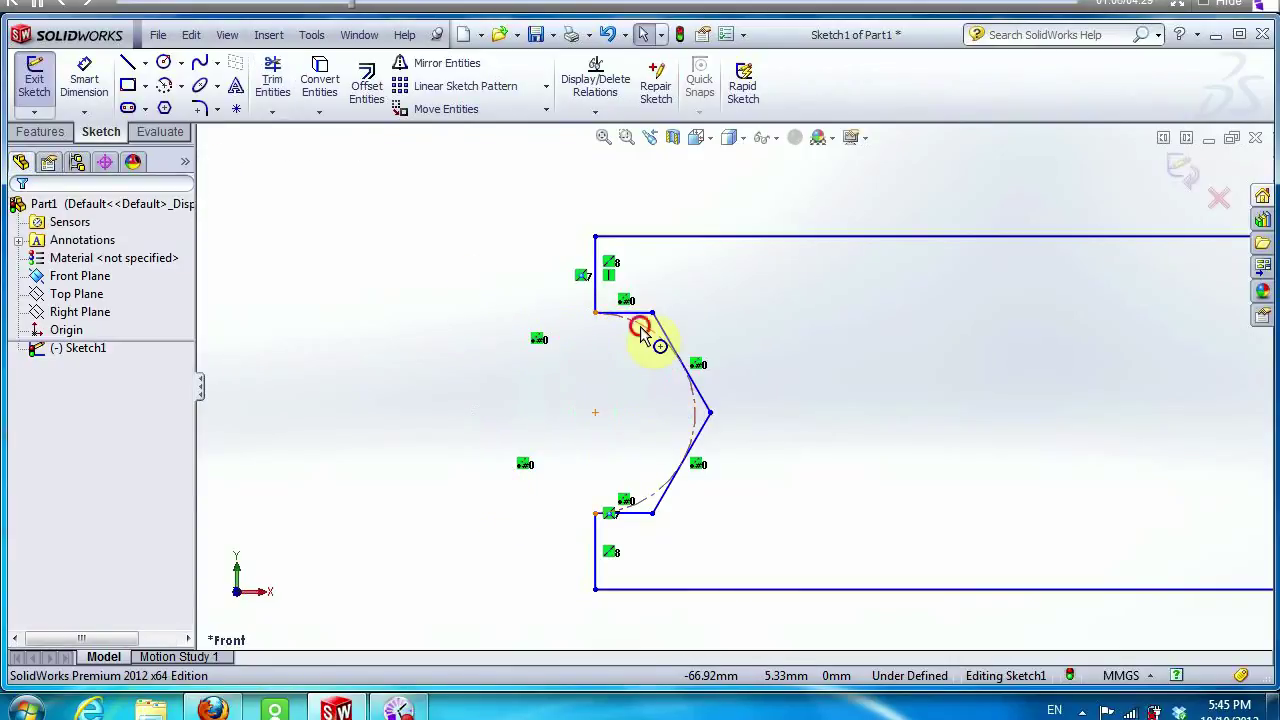
click(641, 328)
key(Delete)
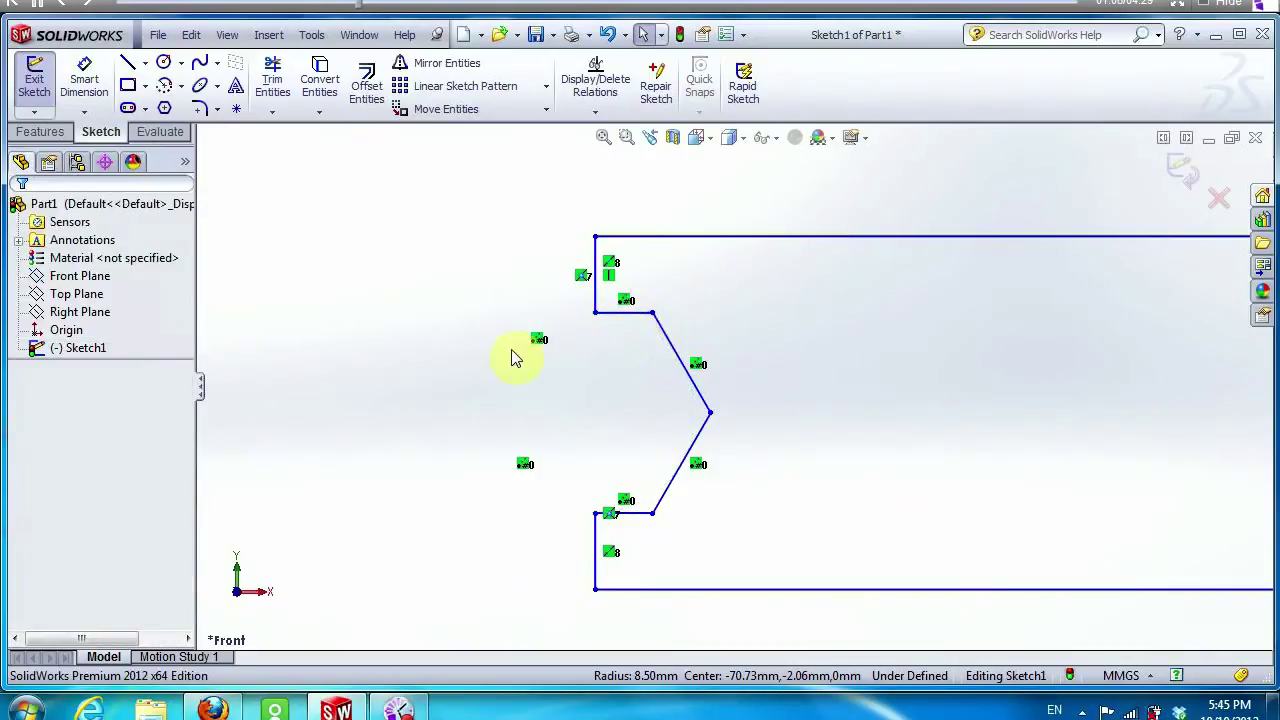
scroll(512, 358, up, 5)
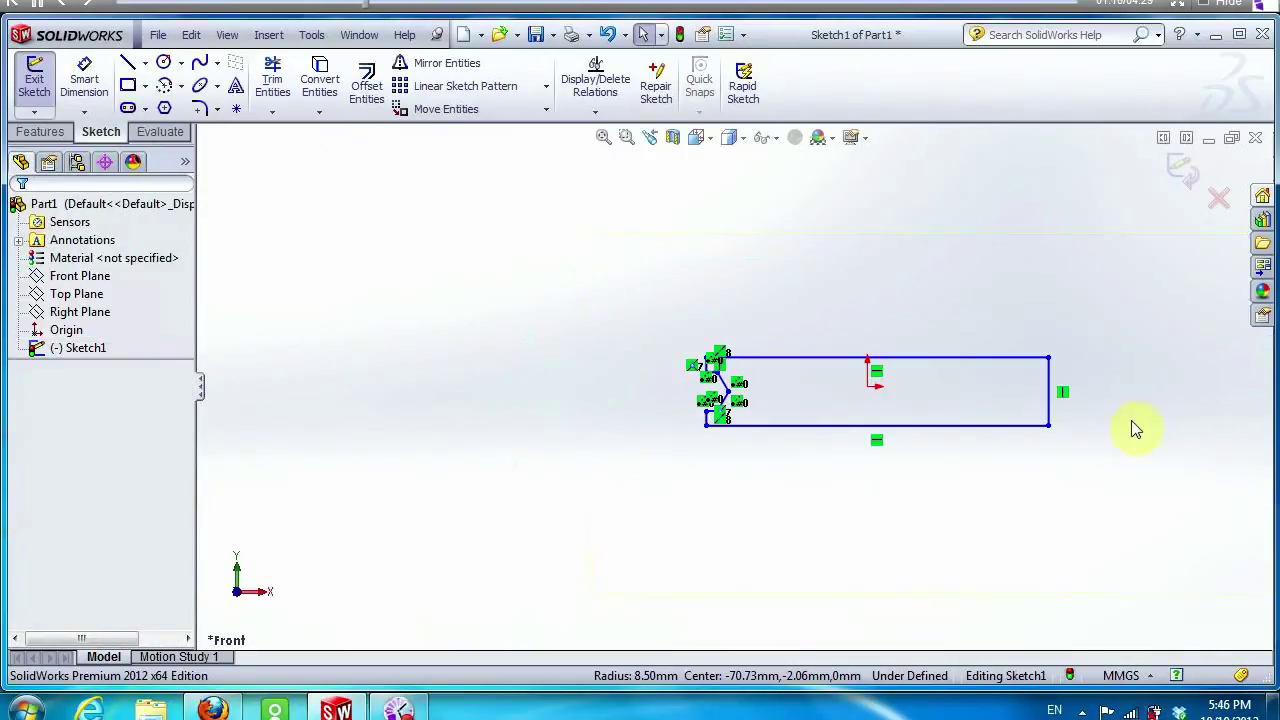
scroll(1063, 391, down, 6)
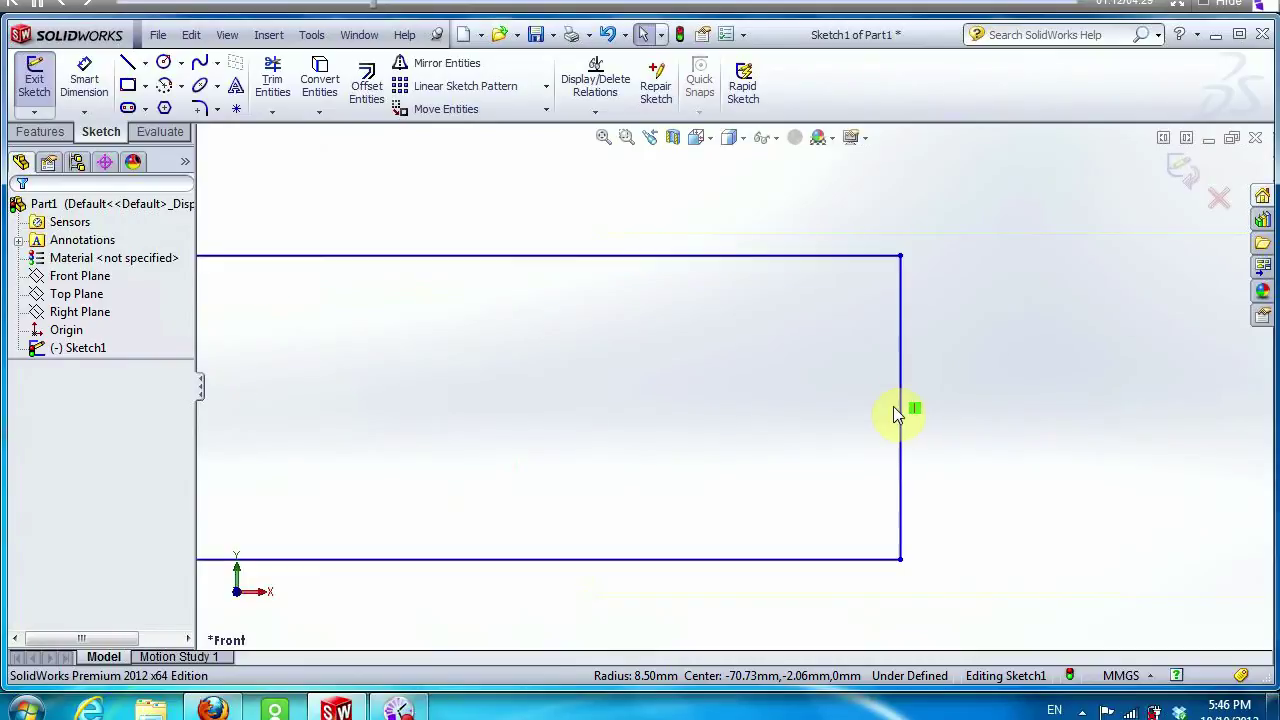
Set up a distance-distance sketch chamfer with D1 15 mm and D2 10 mm.
click(217, 109)
click(226, 152)
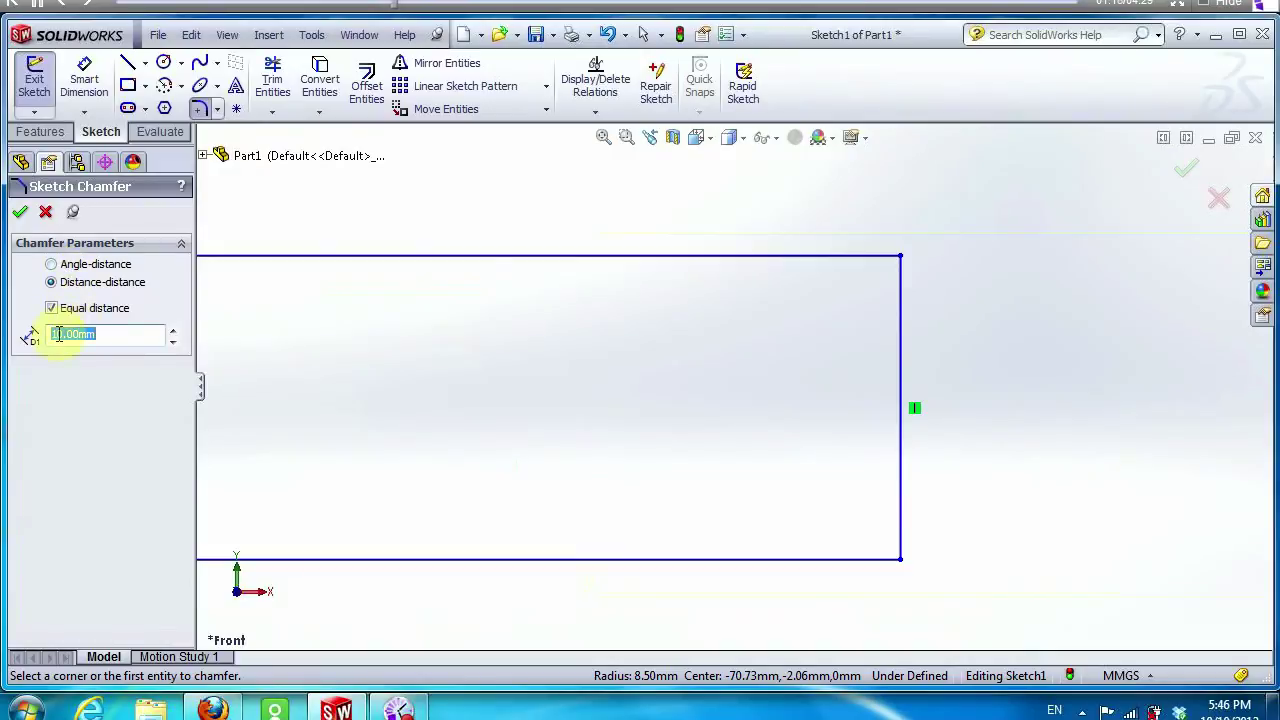
click(165, 337)
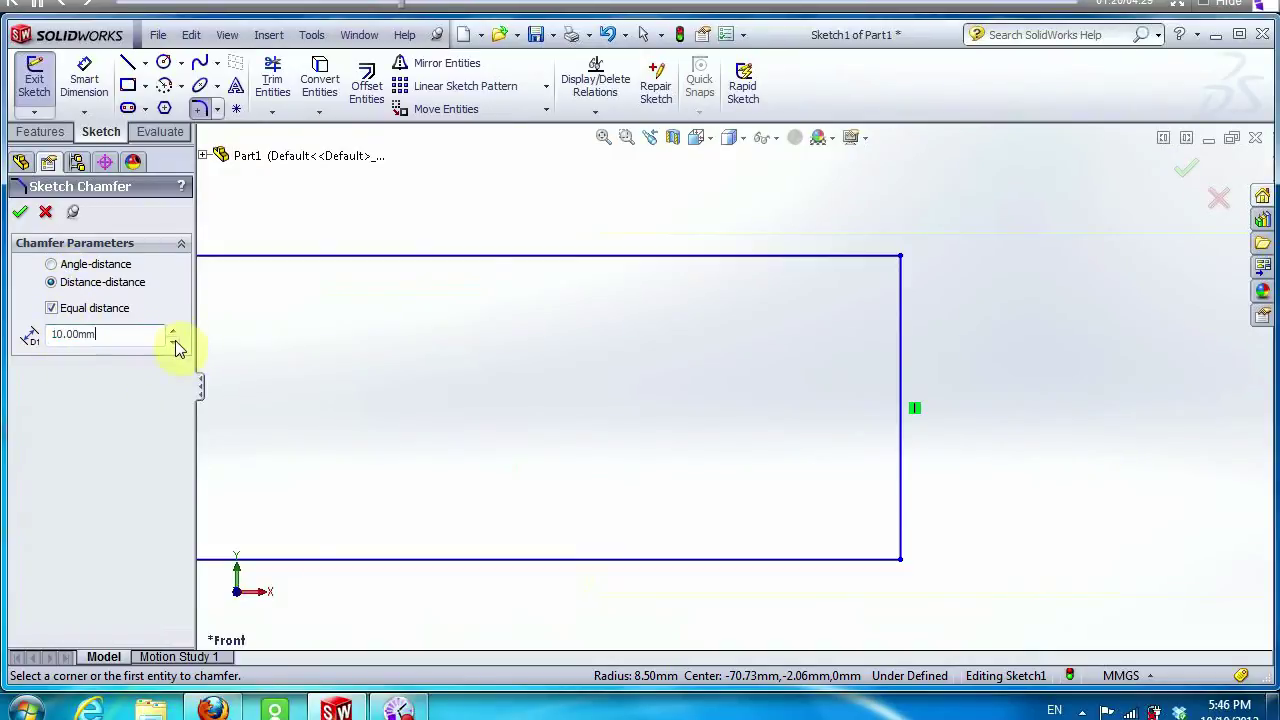
click(75, 265)
click(77, 283)
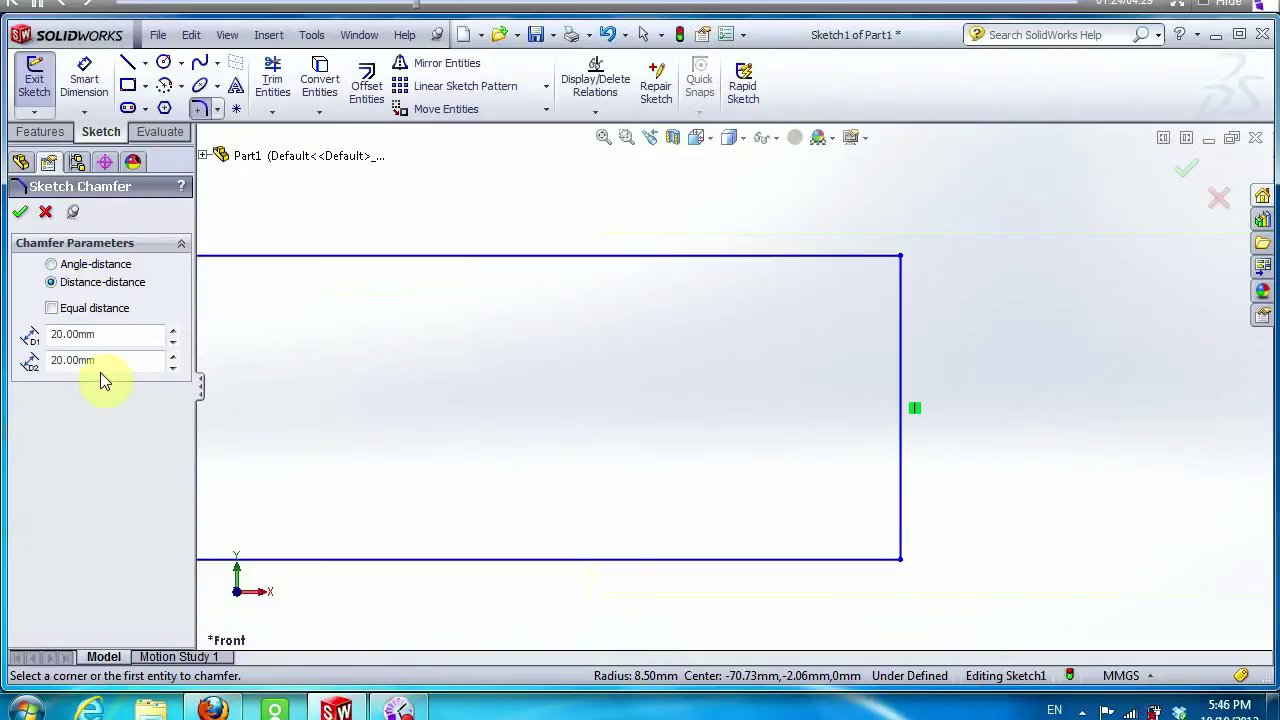
drag(109, 340, 5, 334)
text(15)
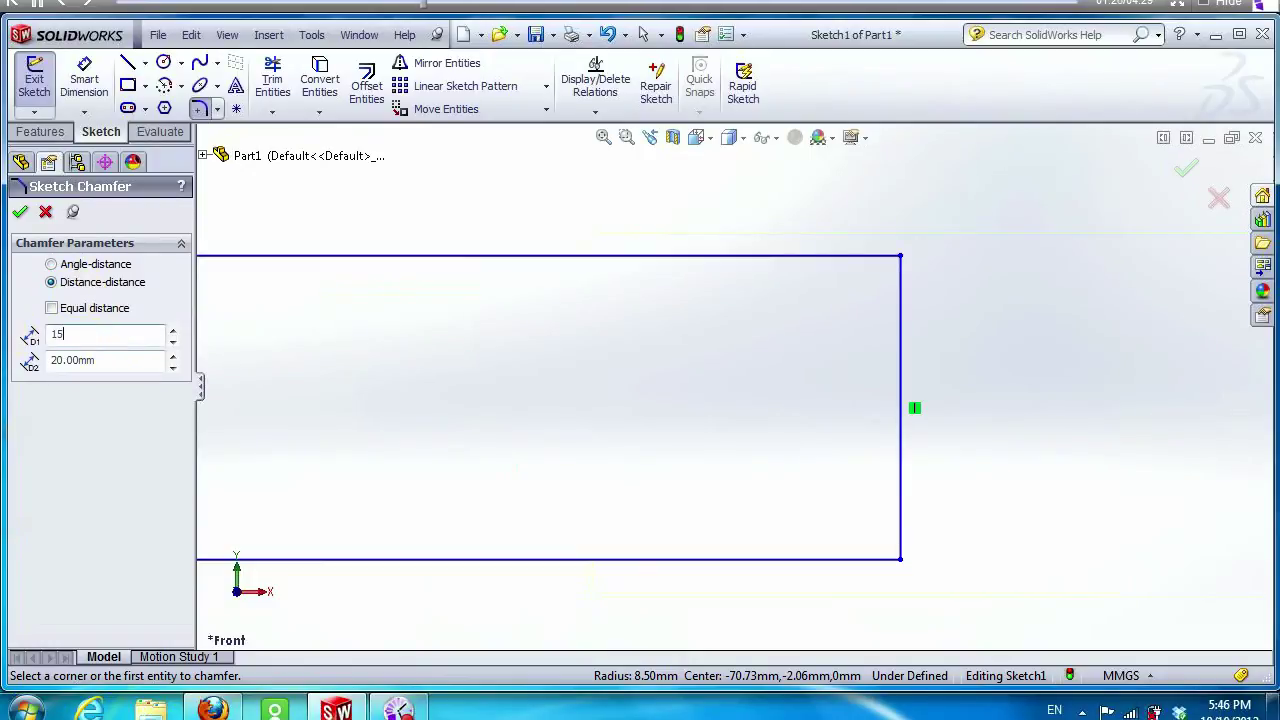
drag(128, 356, 23, 371)
text(10)
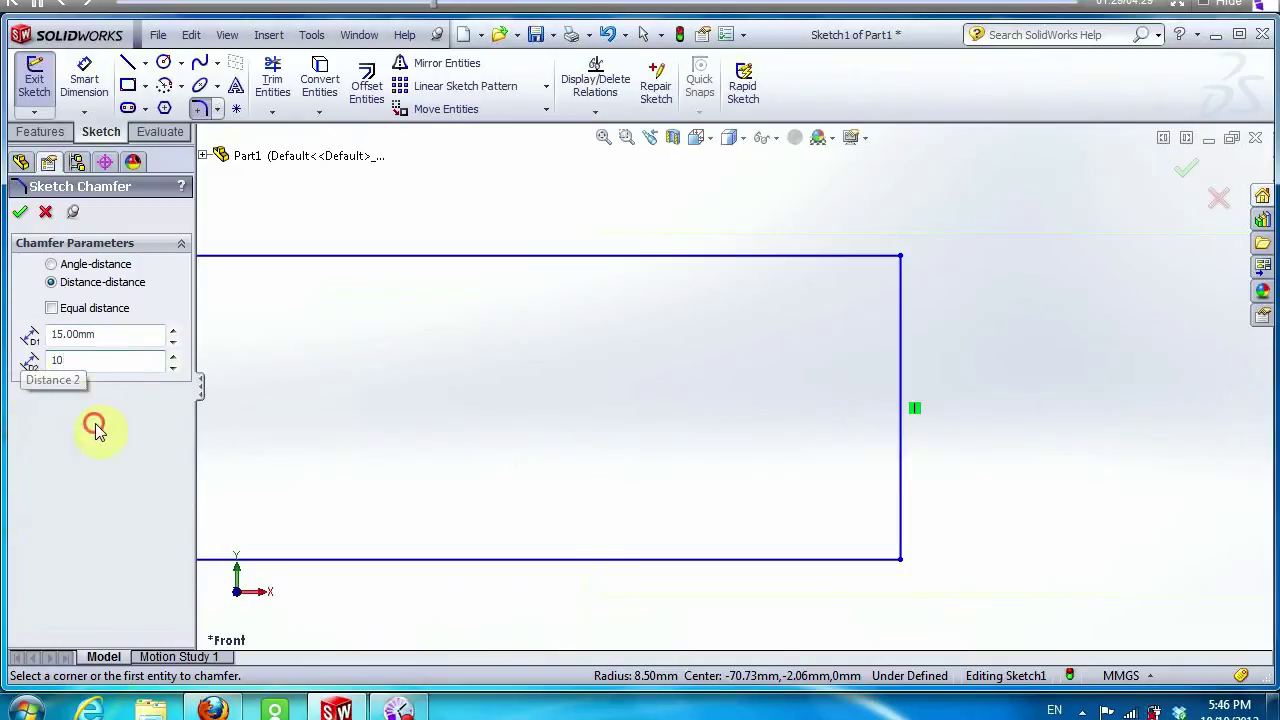
key(Return)
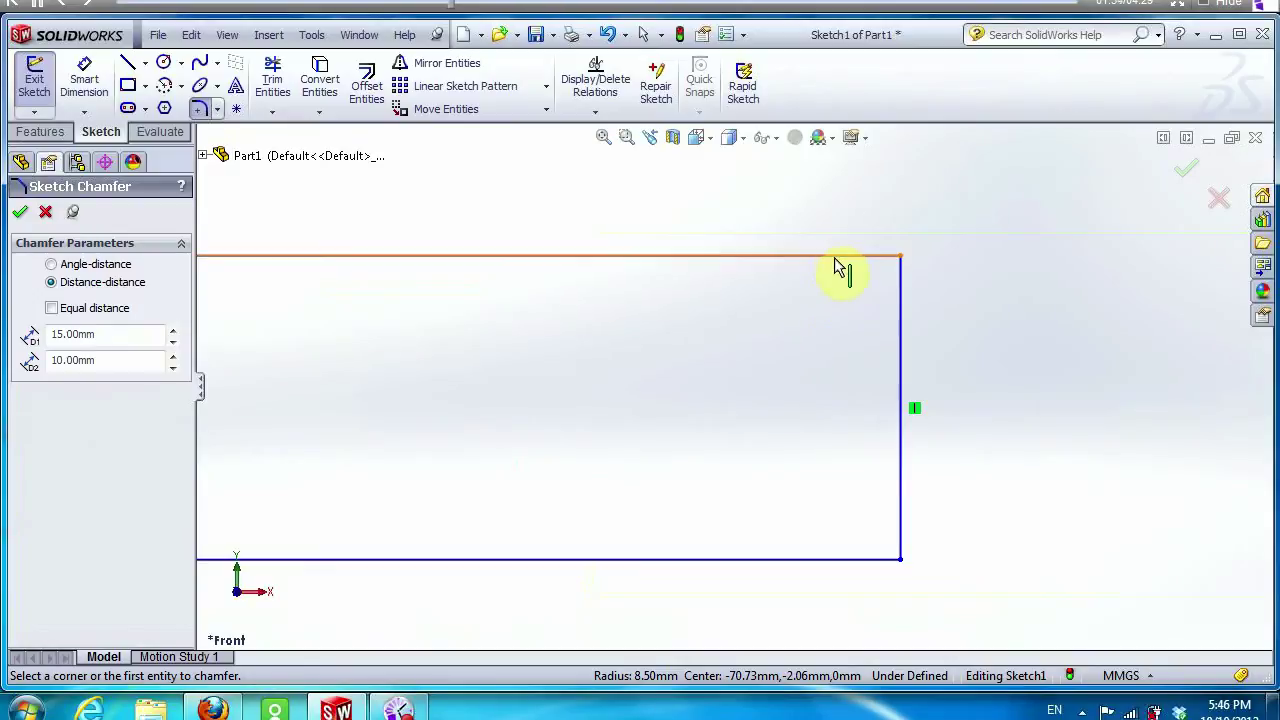
Apply the 15 × 10 mm chamfer to the top-right and bottom-right corners.
click(836, 257)
click(900, 287)
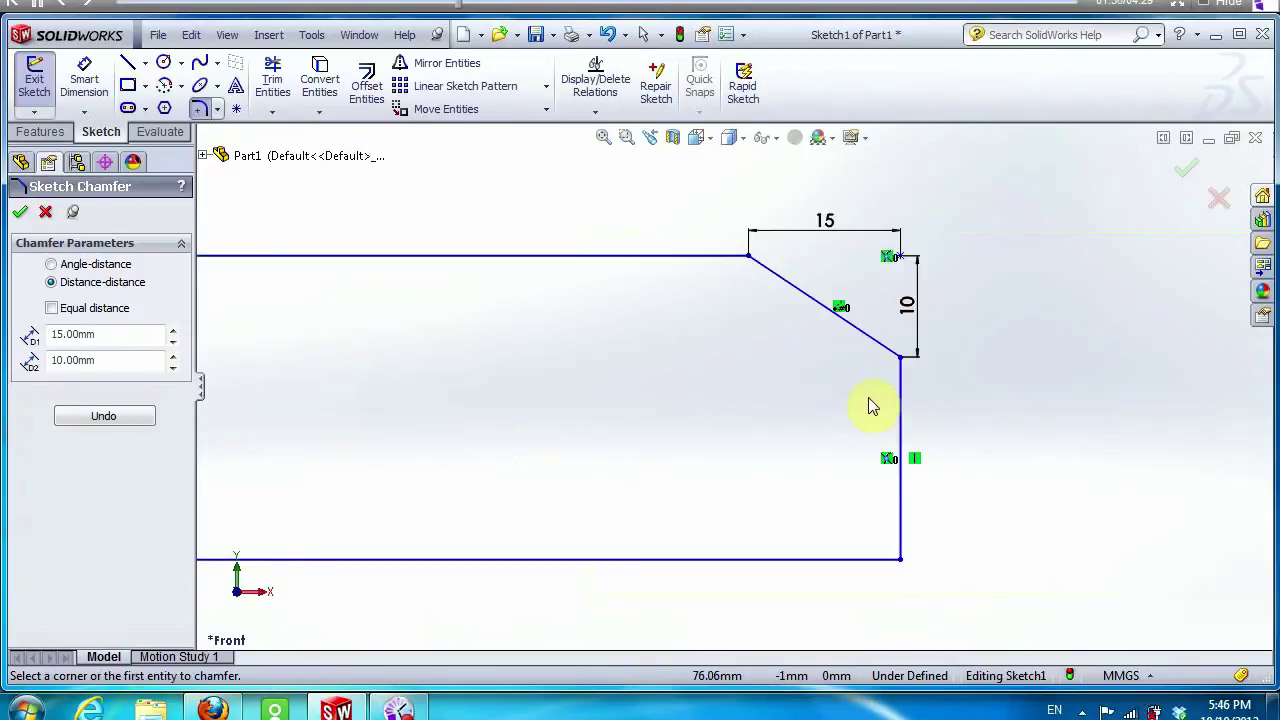
click(20, 212)
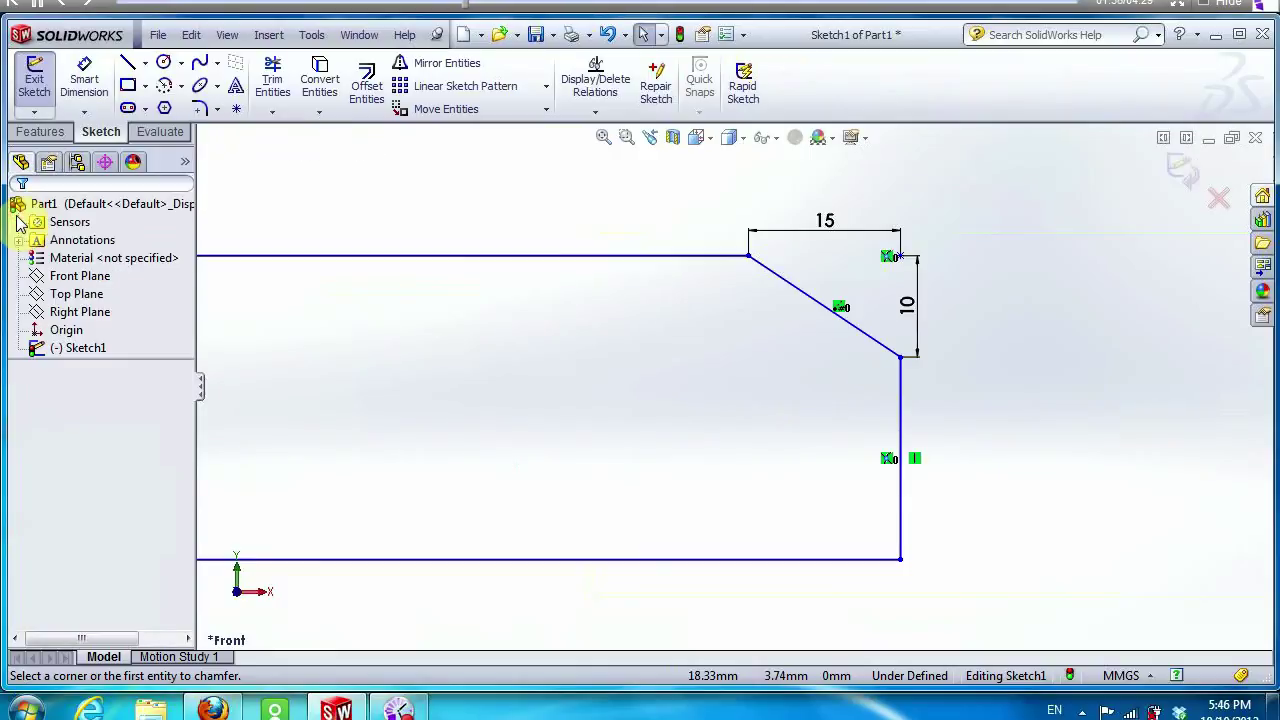
click(216, 110)
click(262, 150)
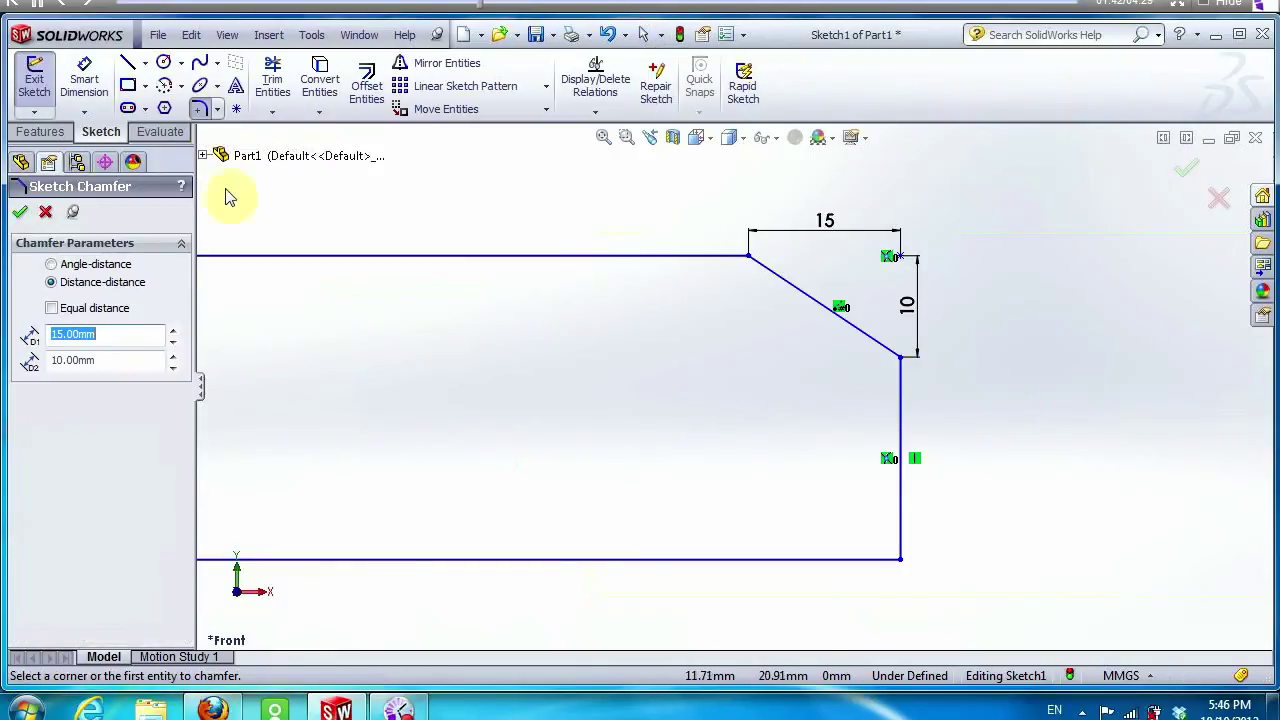
click(783, 560)
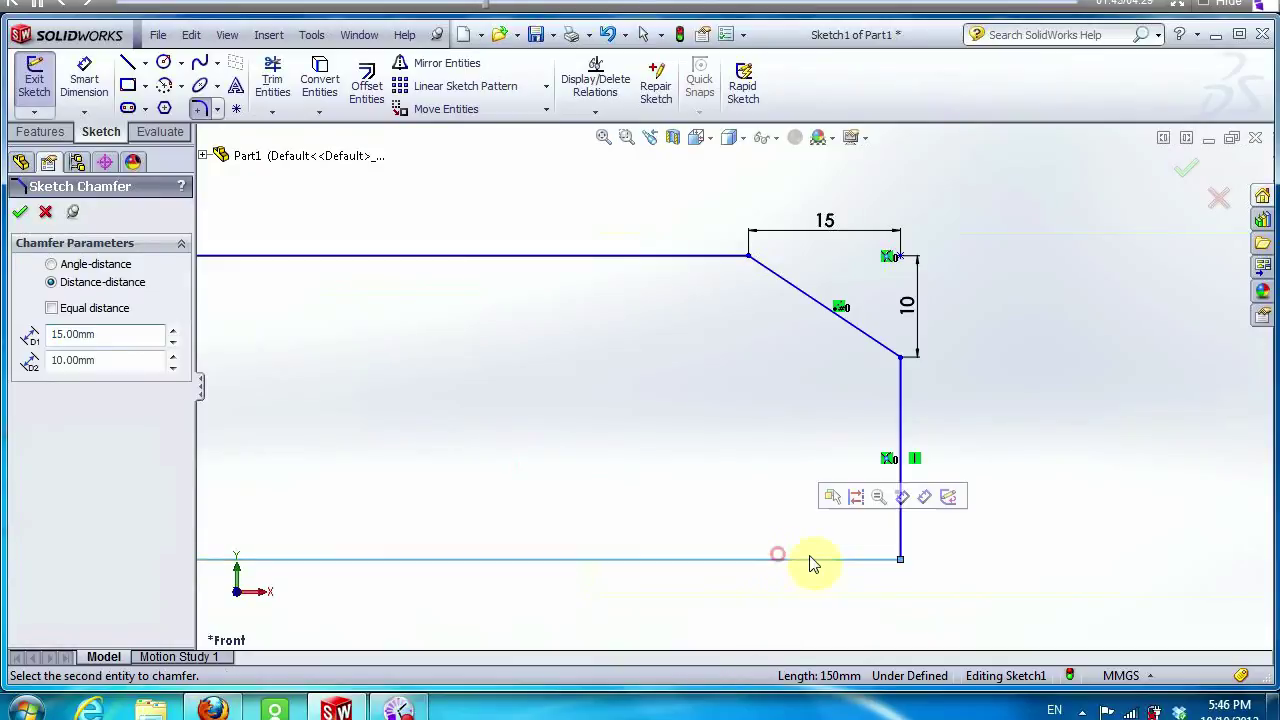
click(901, 468)
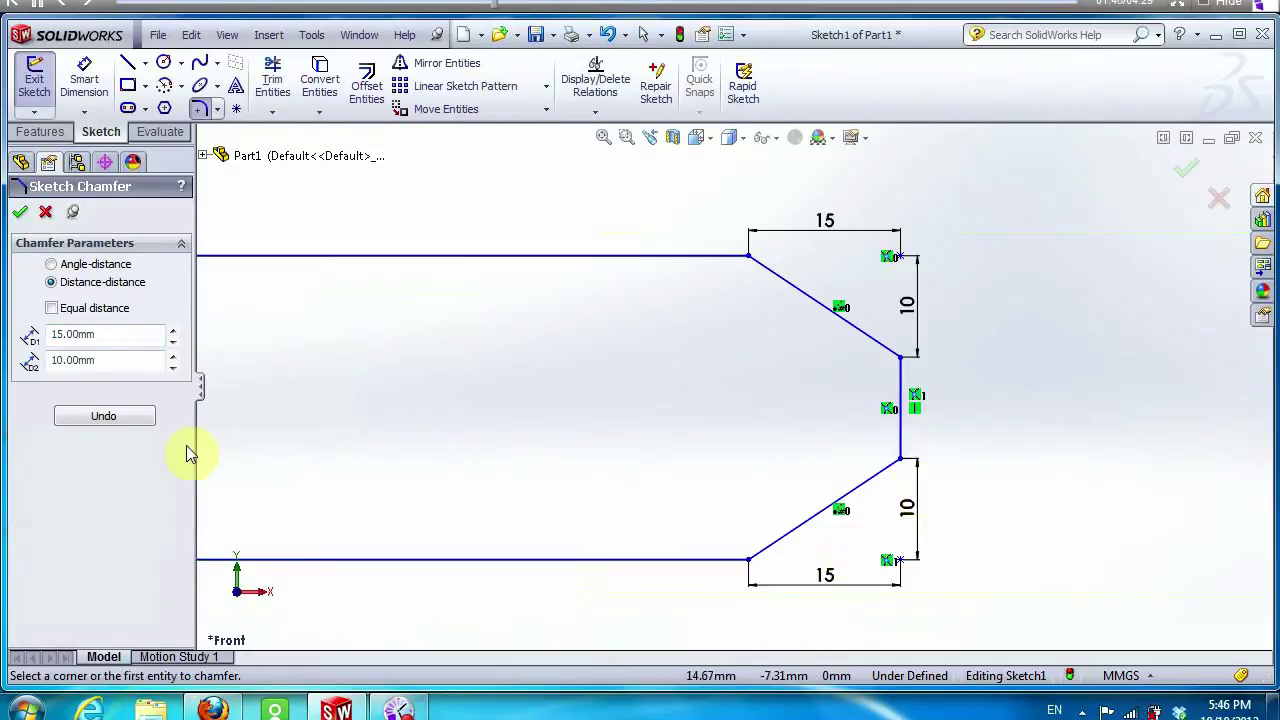
click(20, 211)
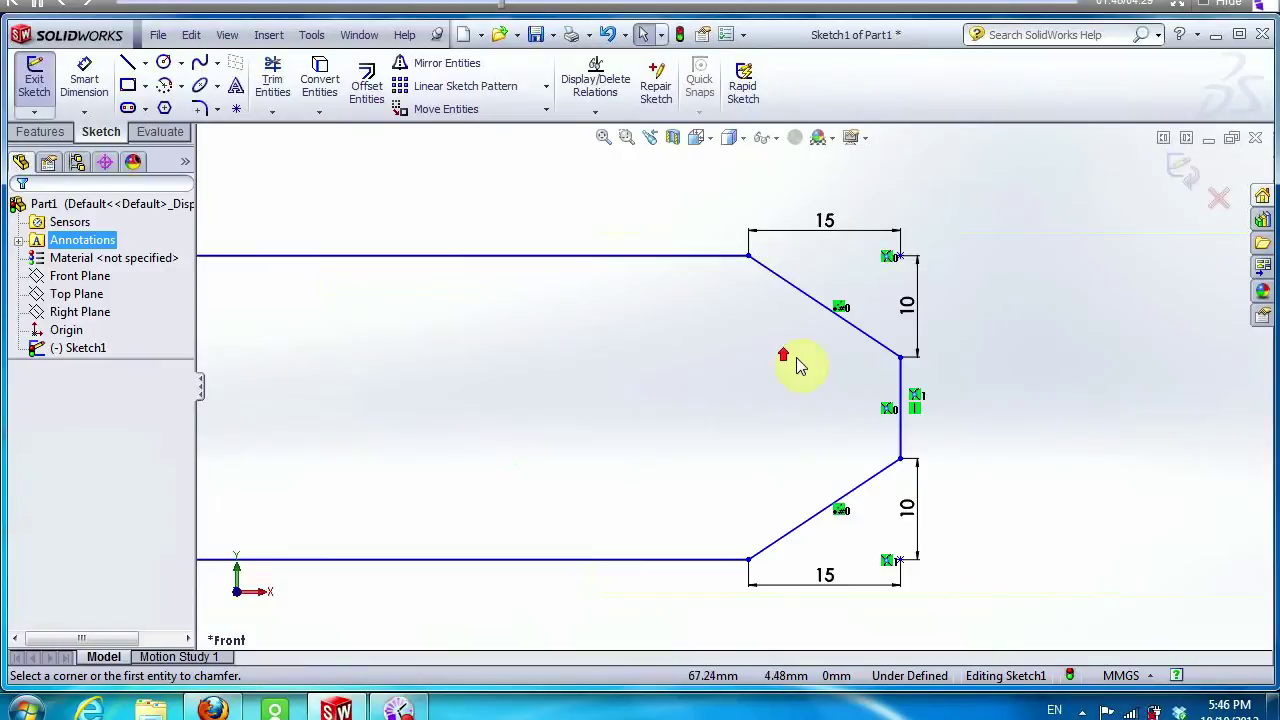
scroll(843, 377, up, 3)
scroll(918, 387, up, 2)
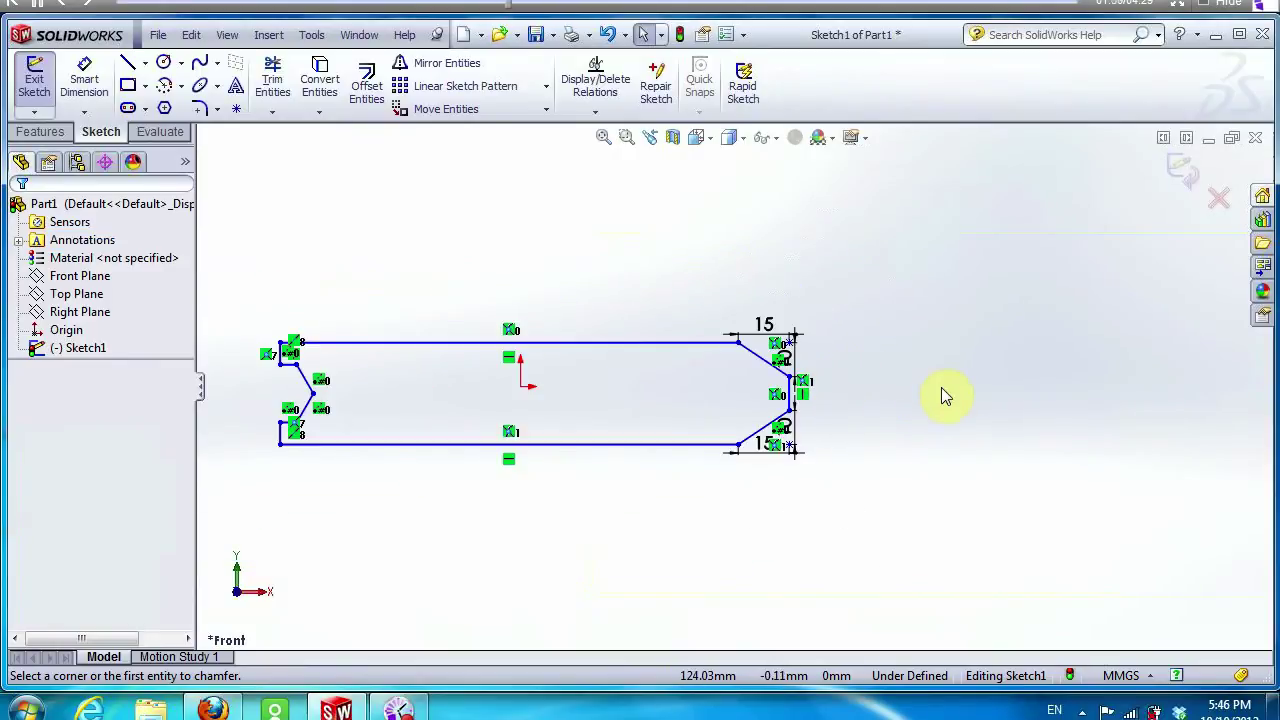
Extrude the bar profile 5 mm into Boss-Extrude1.
click(40, 131)
click(50, 88)
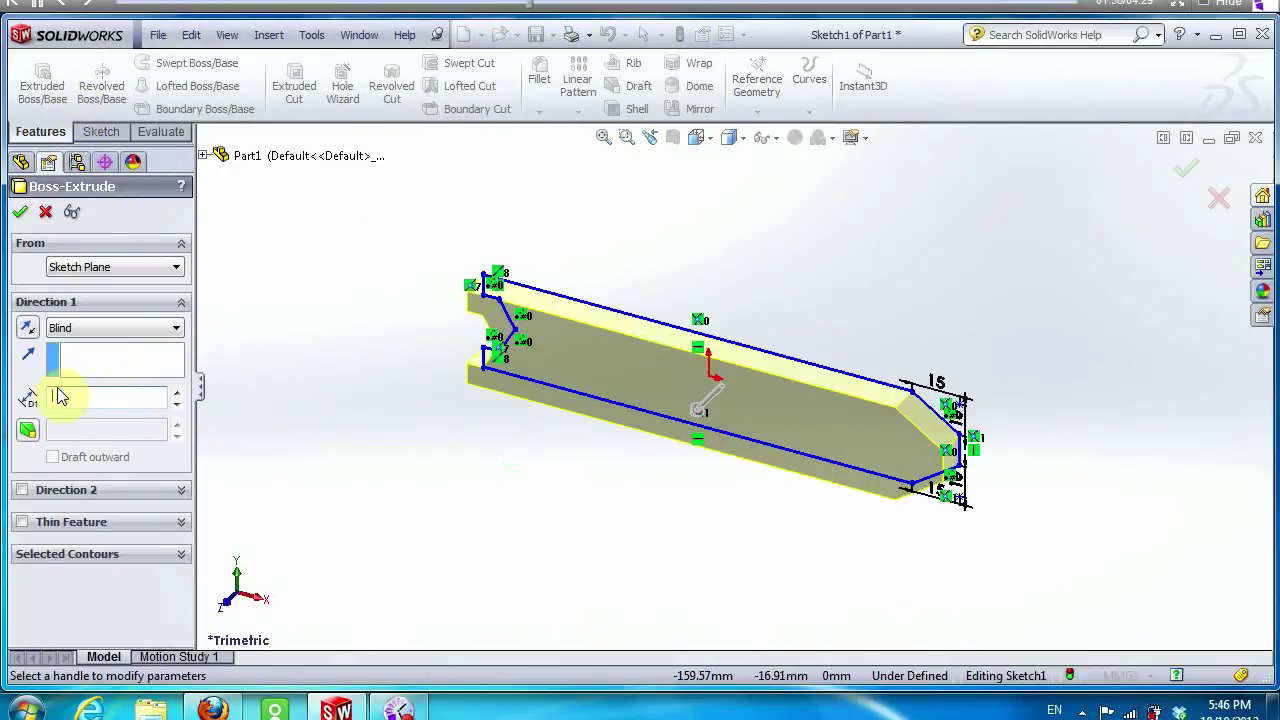
text(5)
click(20, 211)
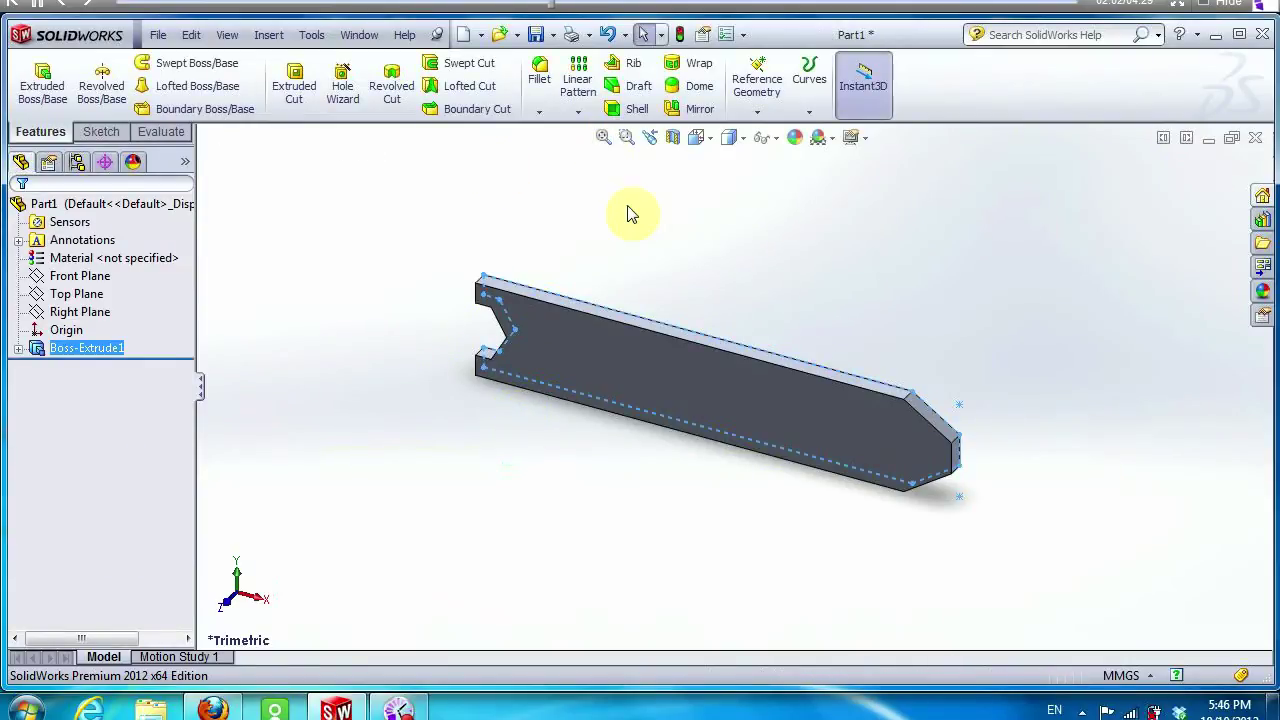
click(540, 112)
Chamfer the tip's end edge with distance-distance values D1 2 mm and D2 15 mm.
click(583, 151)
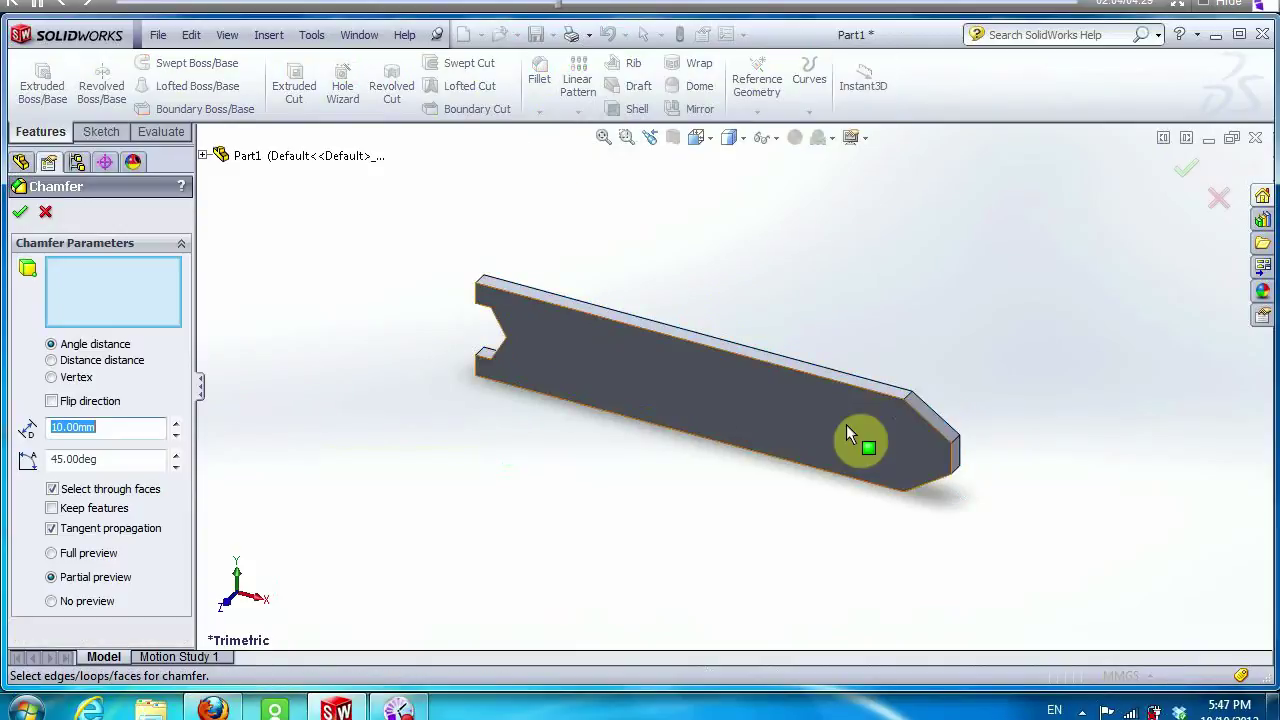
scroll(960, 466, down, 2)
scroll(958, 466, down, 1)
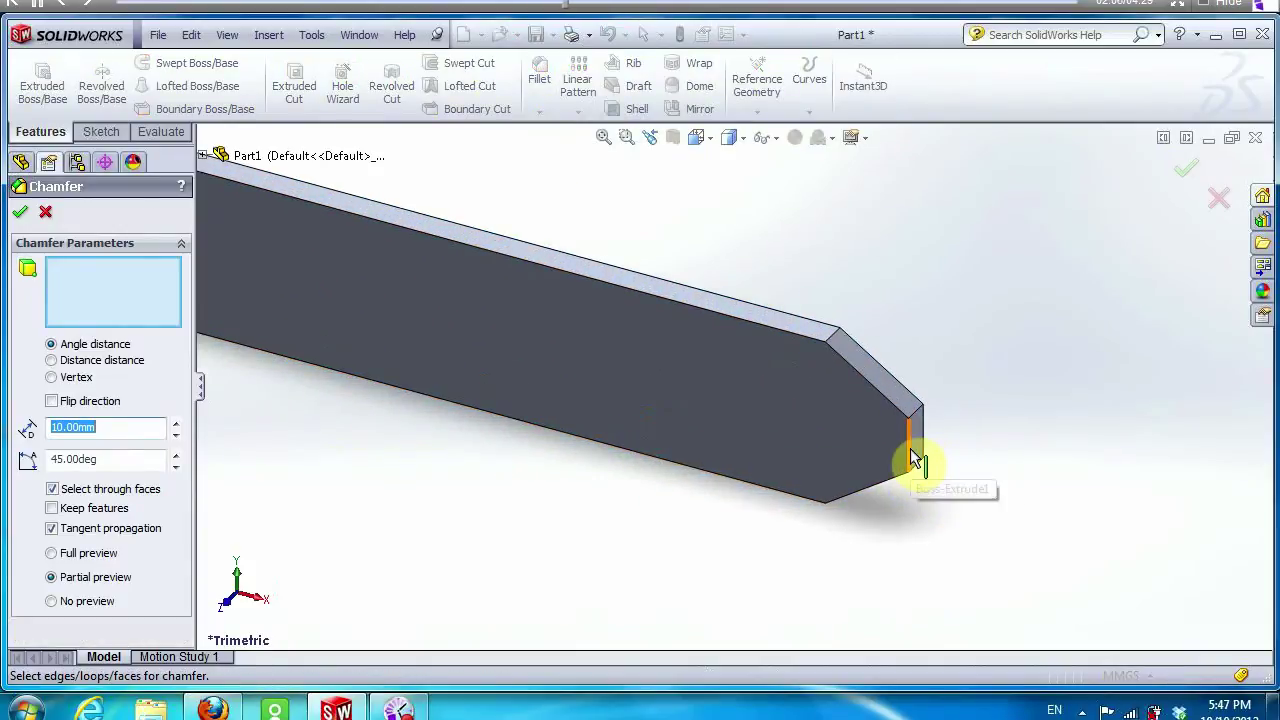
click(910, 450)
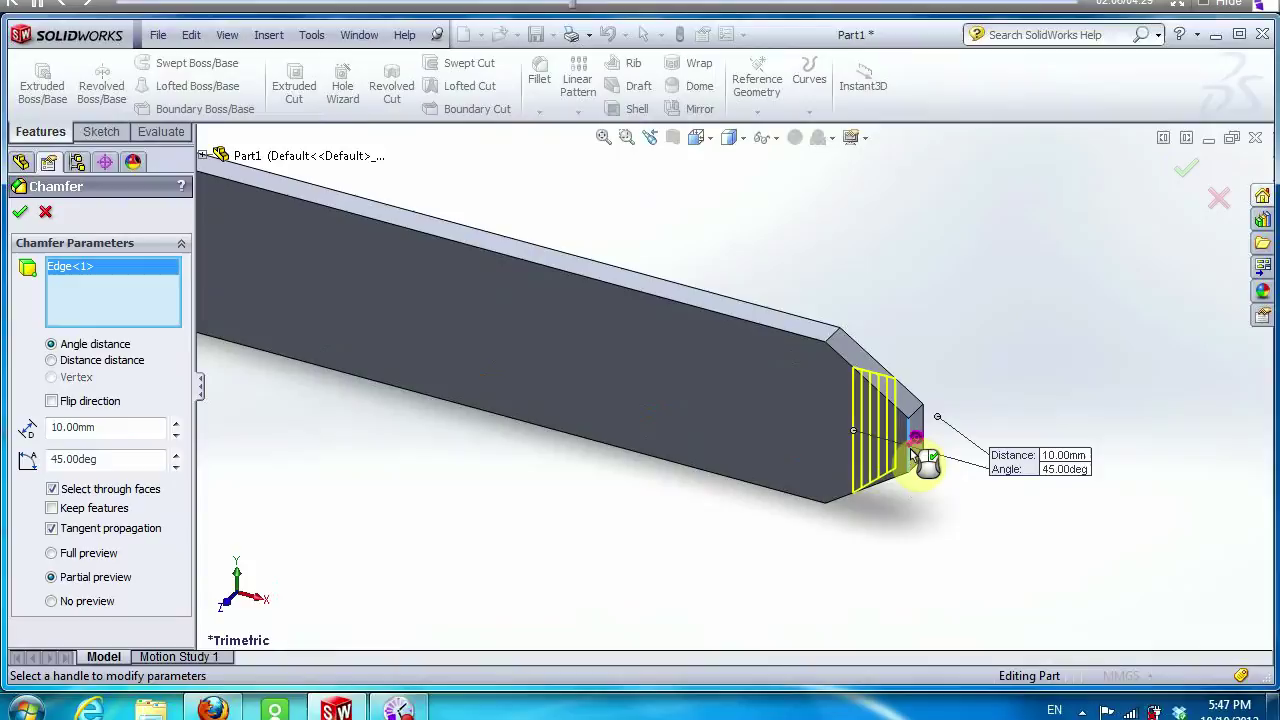
middle_drag(912, 452, 828, 148)
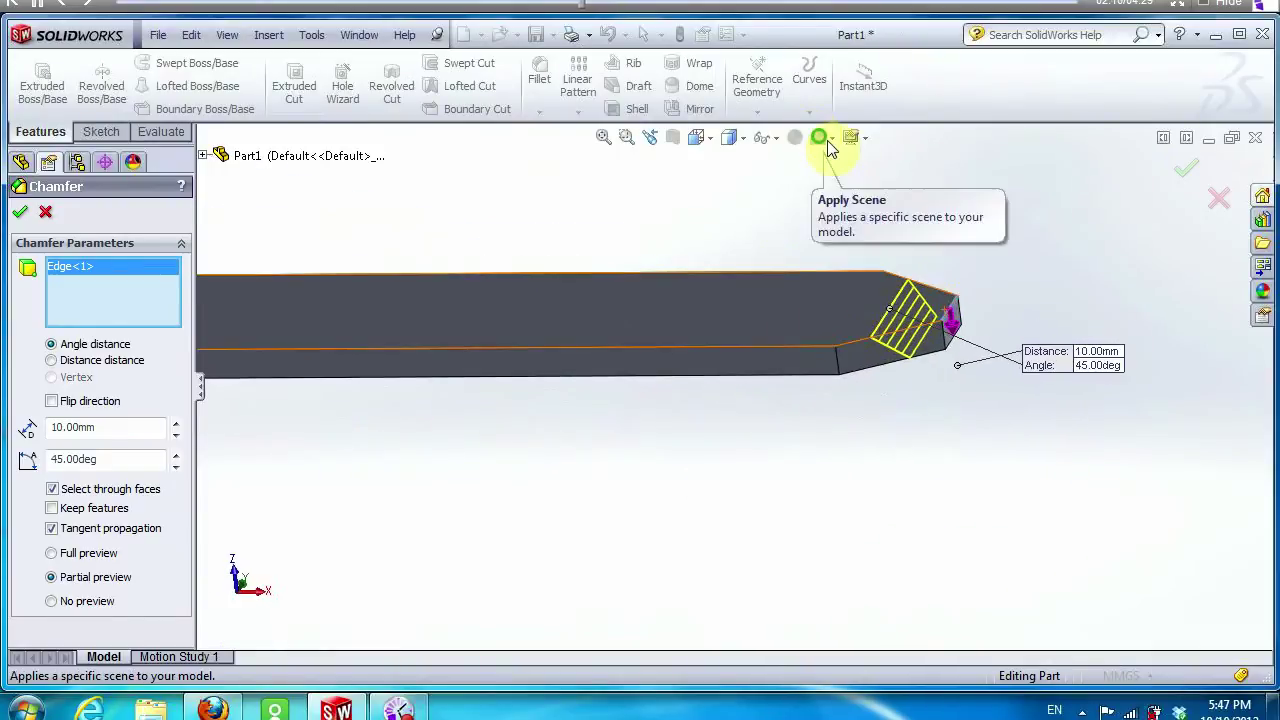
click(80, 362)
double_click(68, 427)
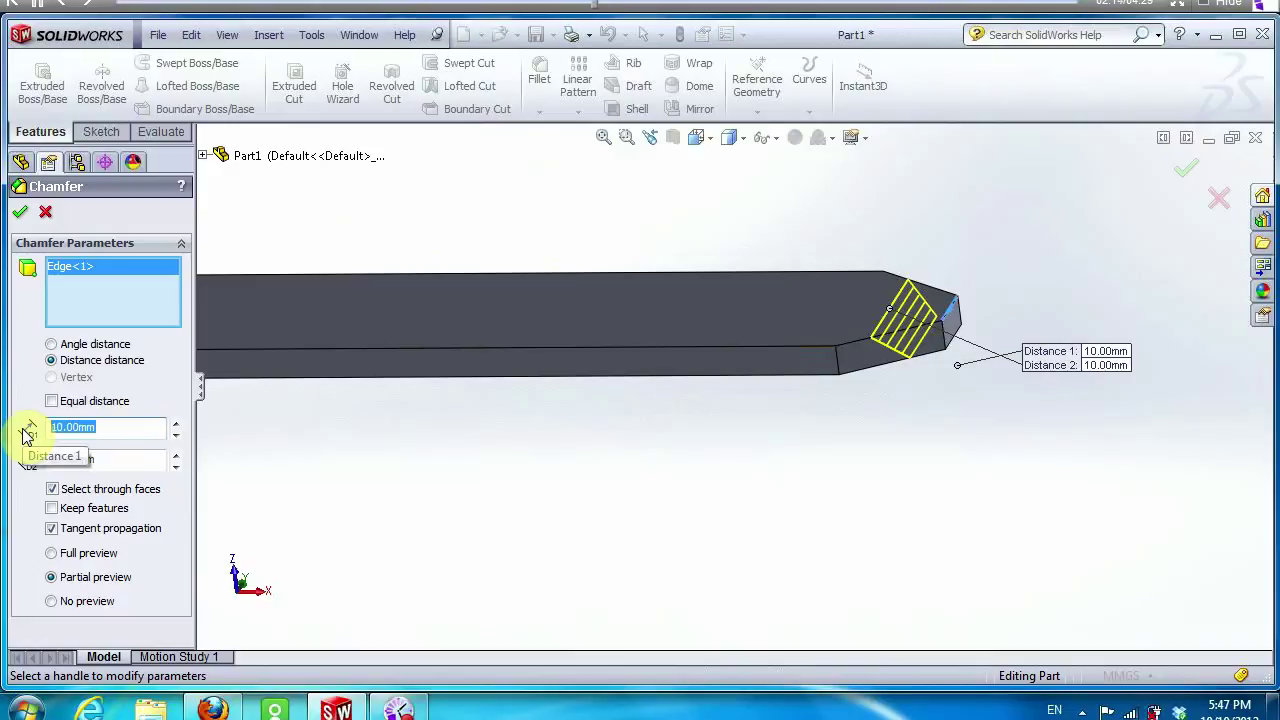
text(2)
double_click(100, 458)
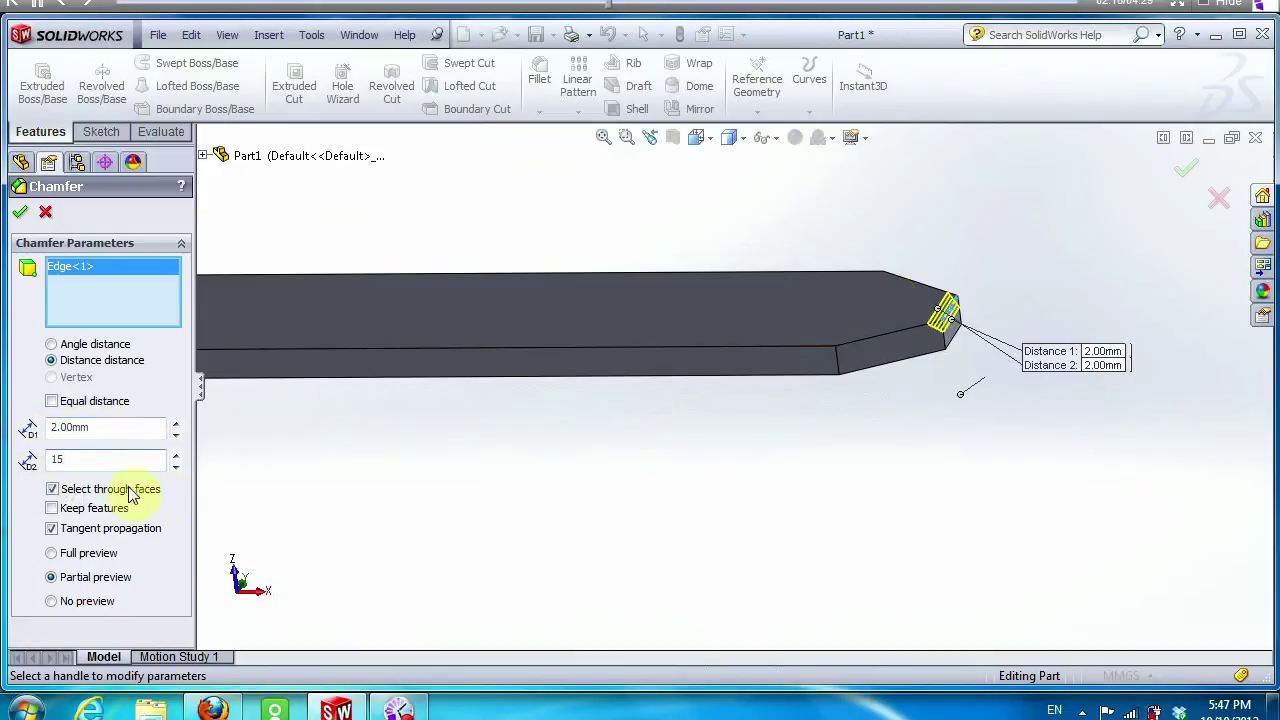
text(15)
key(Return)
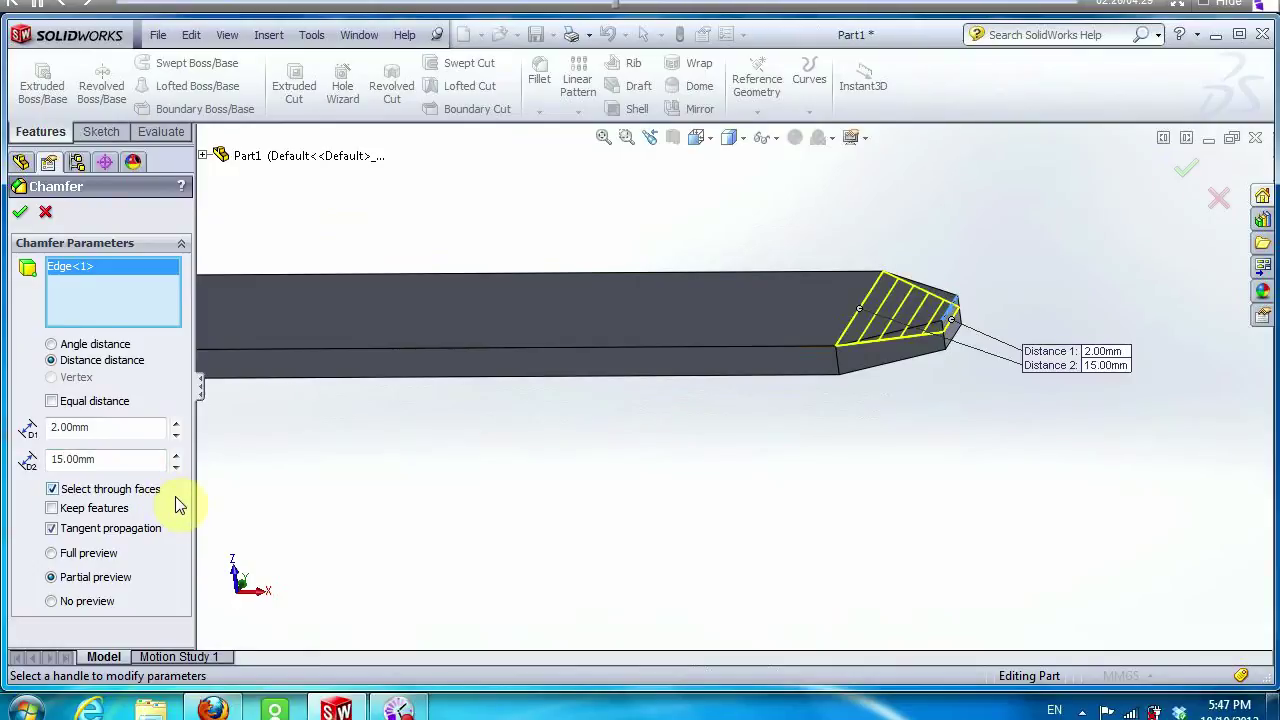
click(23, 209)
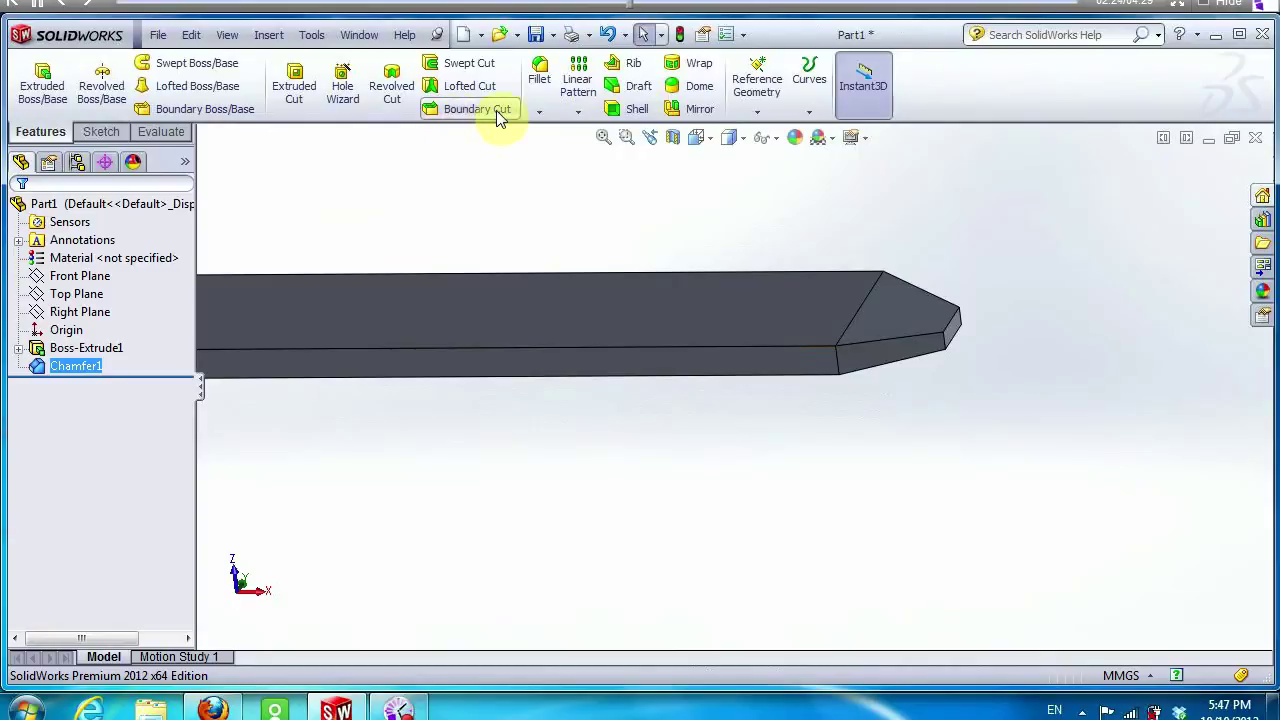
Add Chamfer2 on the opposite tip edge, distance-distance 15 mm by 2 mm.
click(539, 112)
click(580, 151)
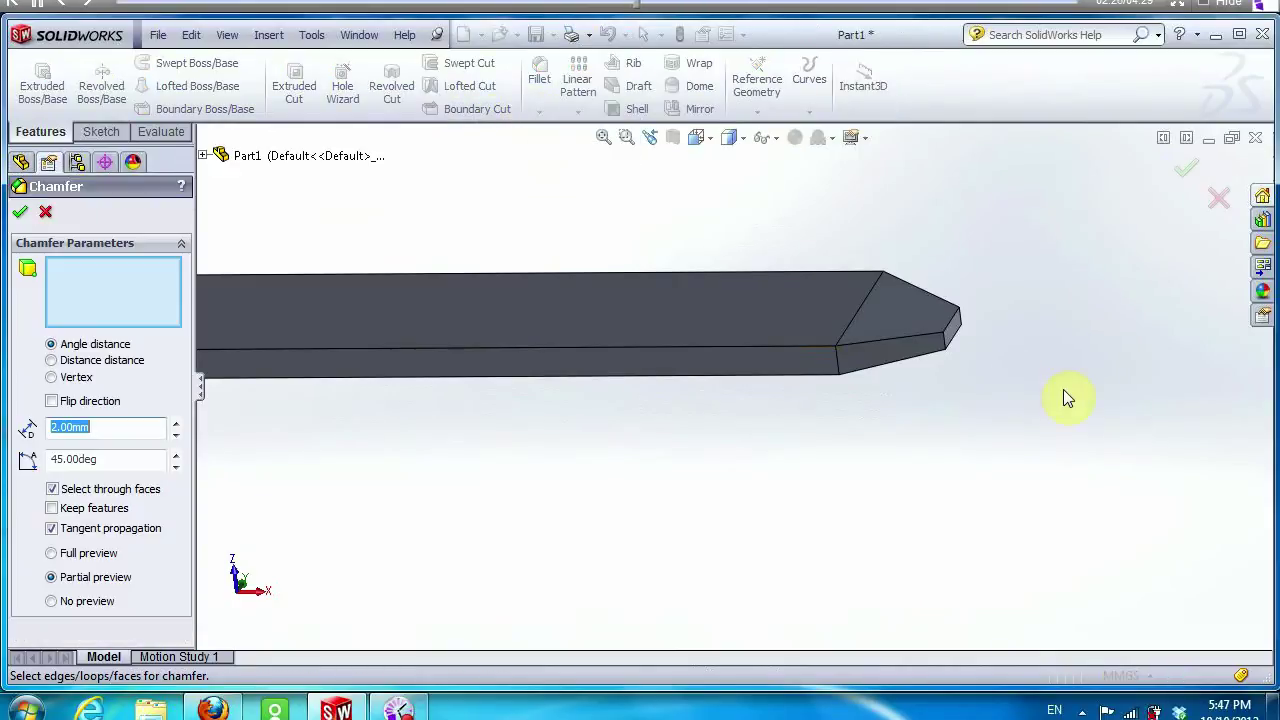
click(957, 337)
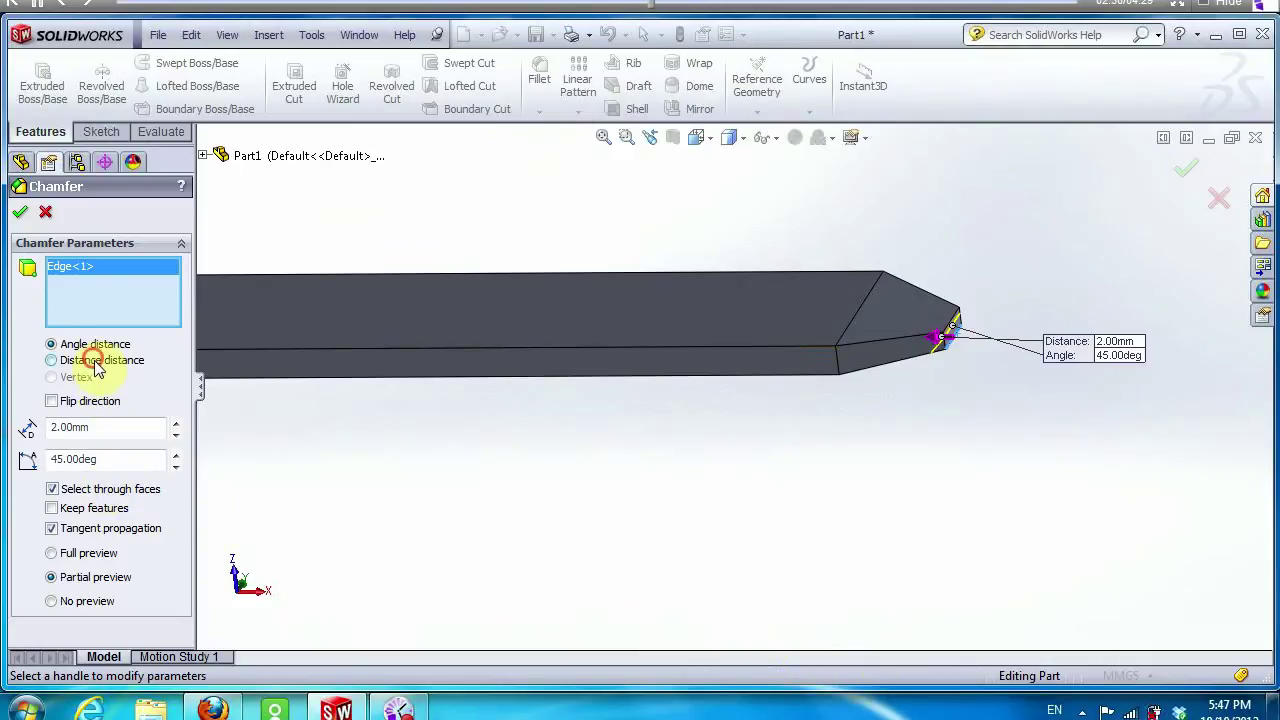
click(52, 360)
double_click(110, 427)
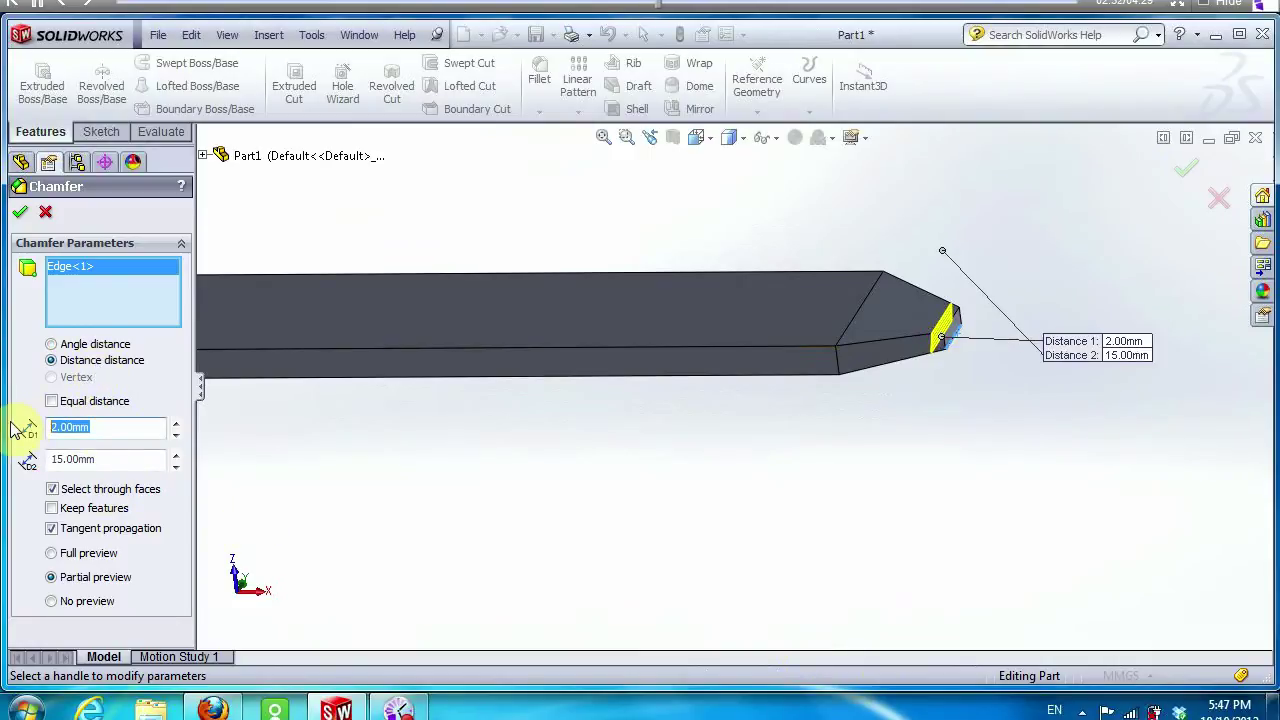
text(15)
key(Tab)
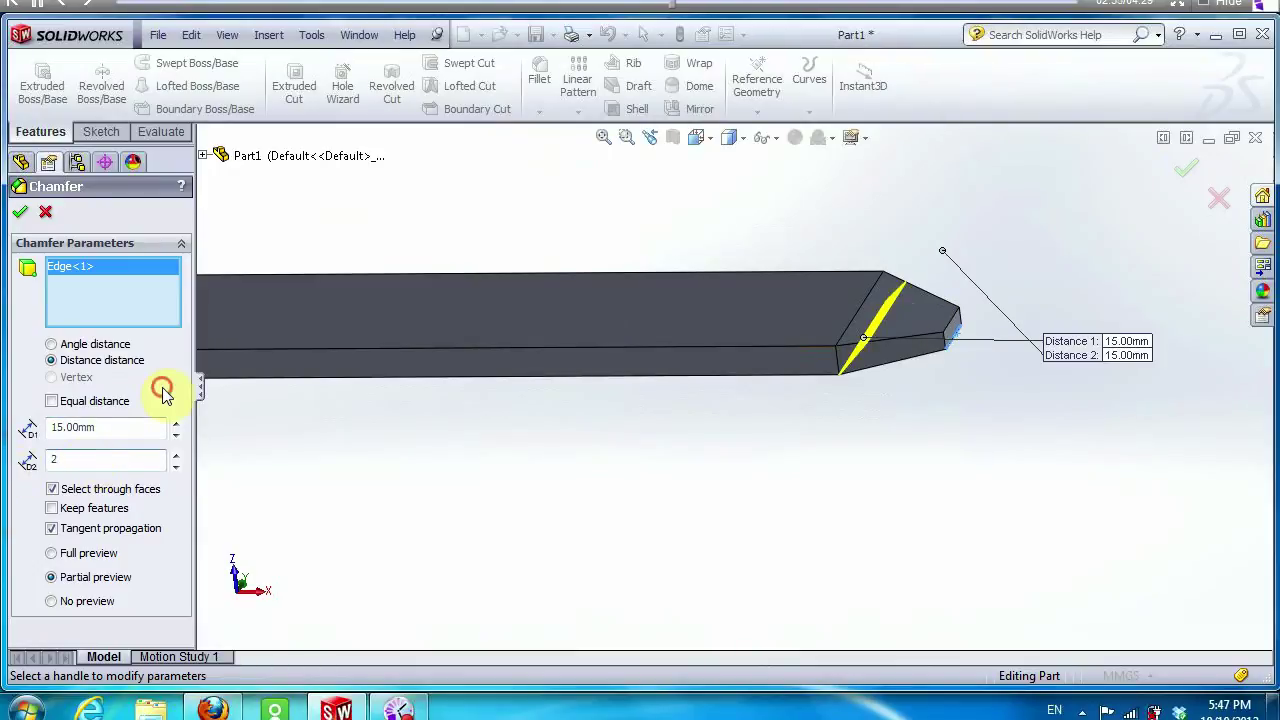
click(19, 212)
middle_drag(491, 266, 486, 429)
Start a new sketch on the bar's large flat face and view it normal.
click(589, 366)
right_click(589, 358)
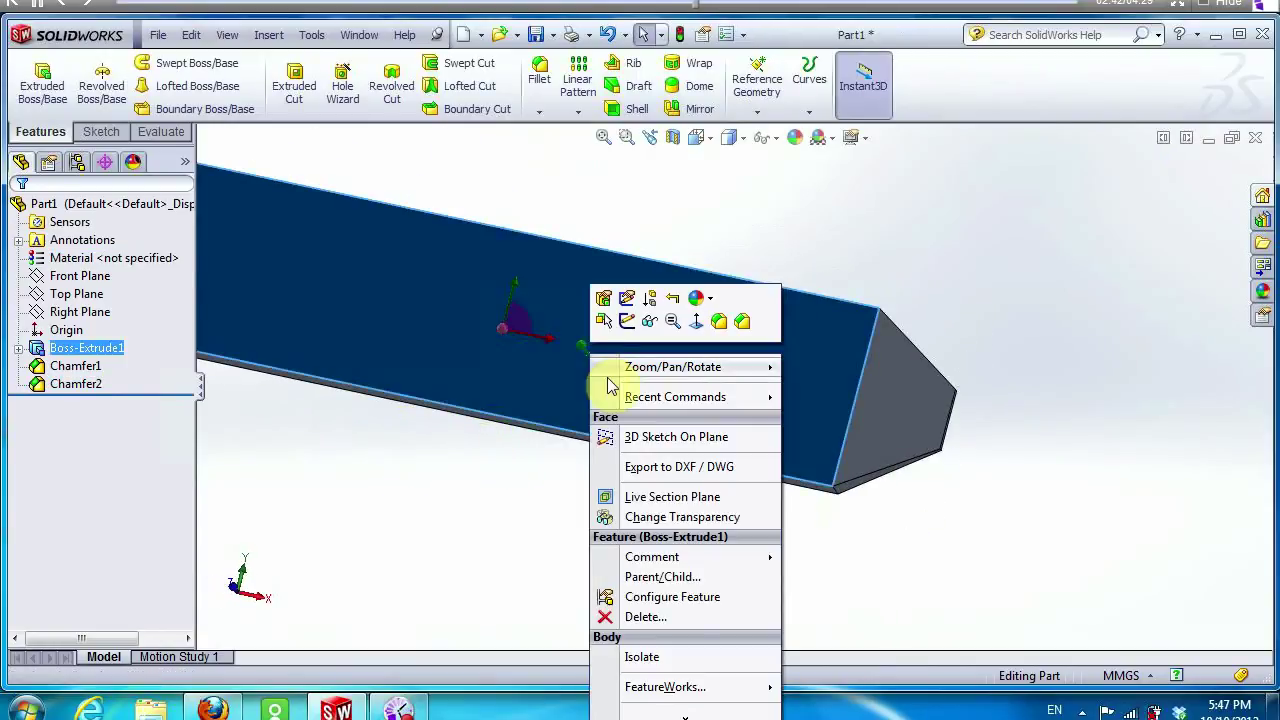
click(624, 323)
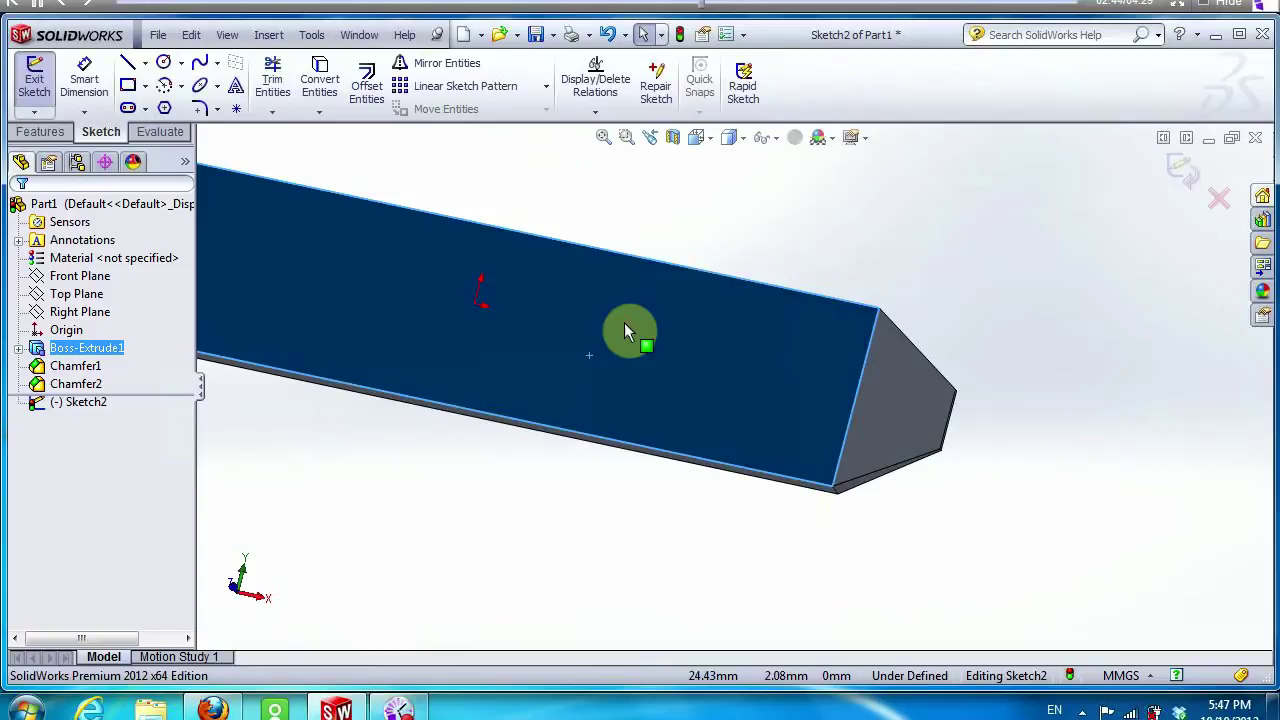
right_click(90, 401)
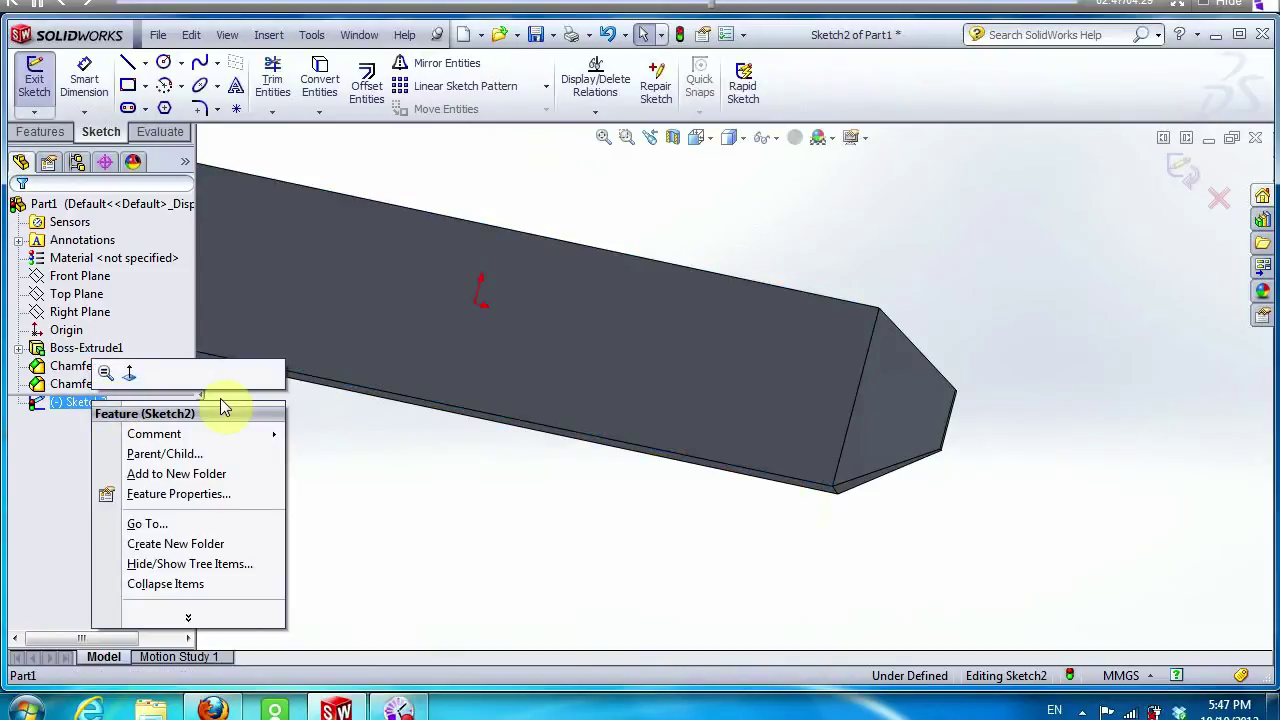
click(129, 372)
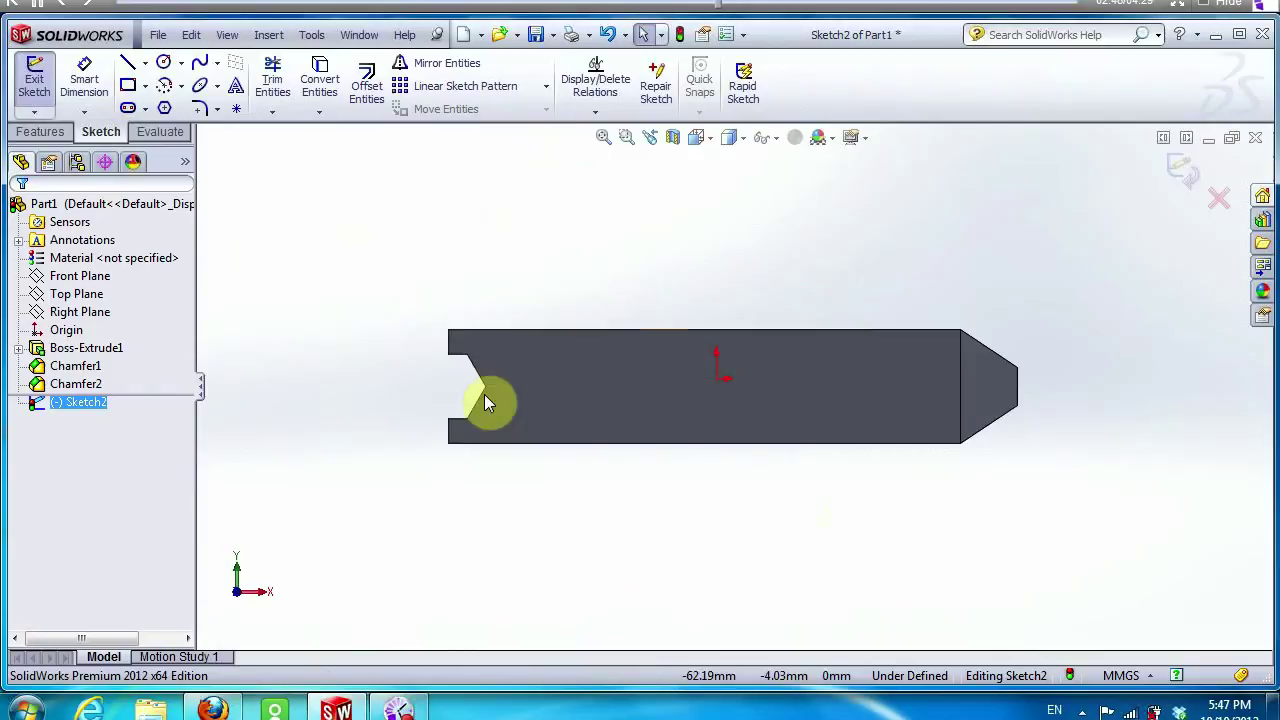
scroll(980, 366, down, 4)
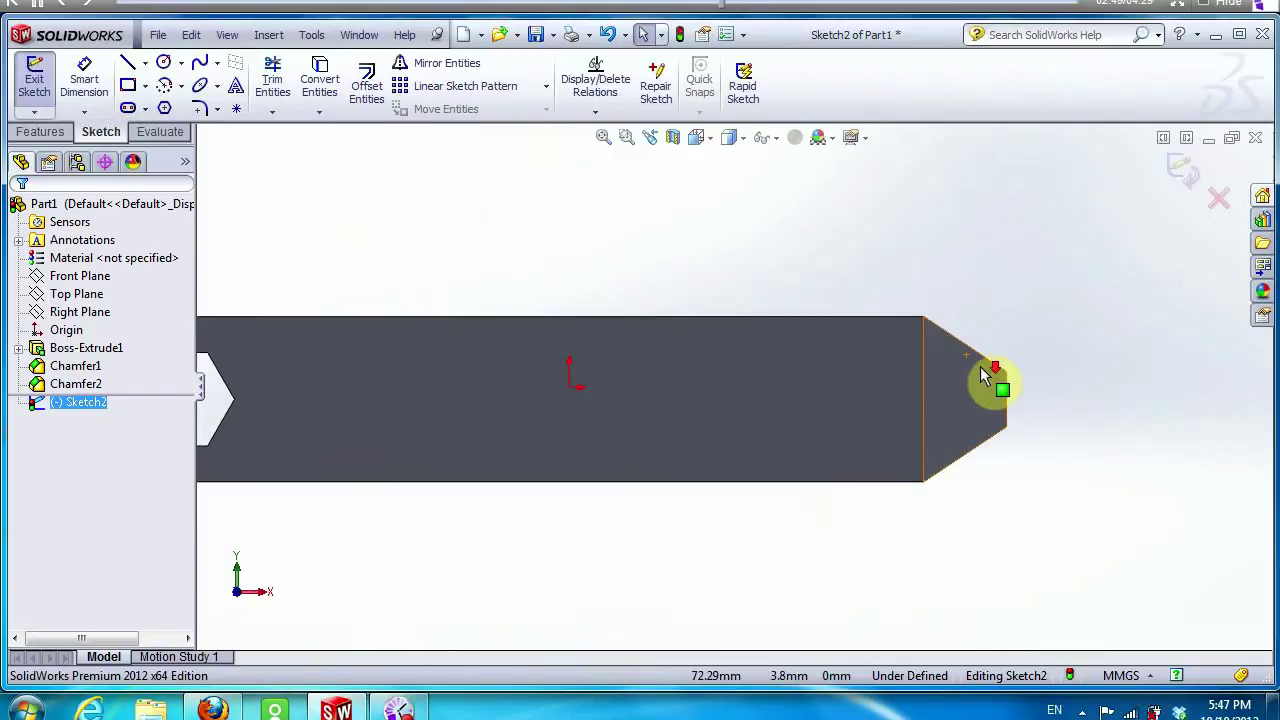
Draw a horizontal line back from the tip's base edge and set its length to 20 mm.
click(129, 64)
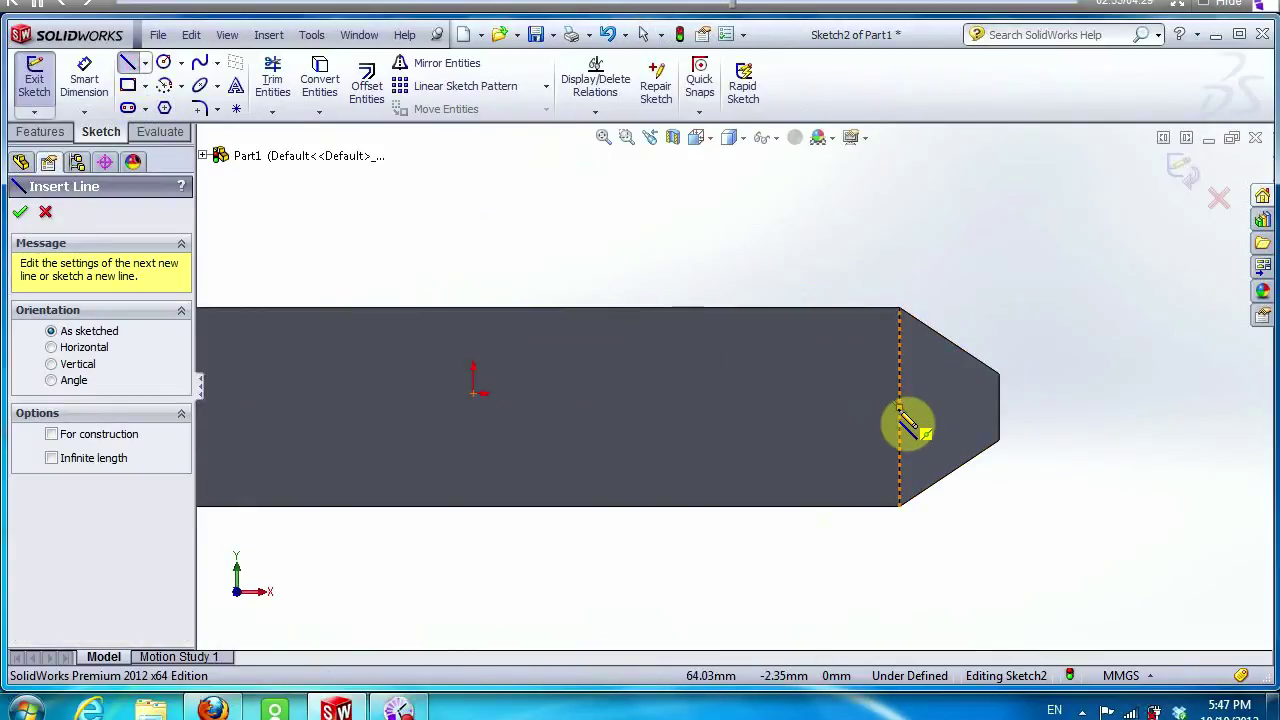
mouse_move(900, 406)
mouse_down()
mouse_move(679, 414)
mouse_move(709, 406)
mouse_up()
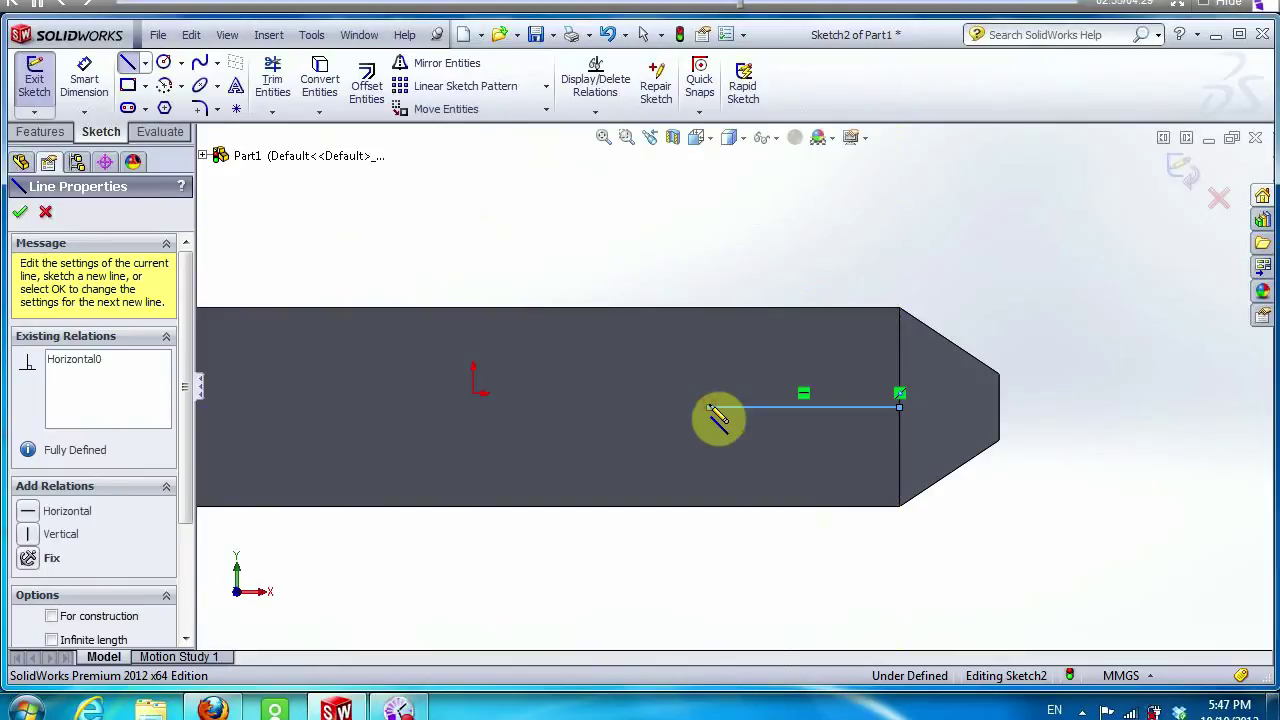
key(Escape)
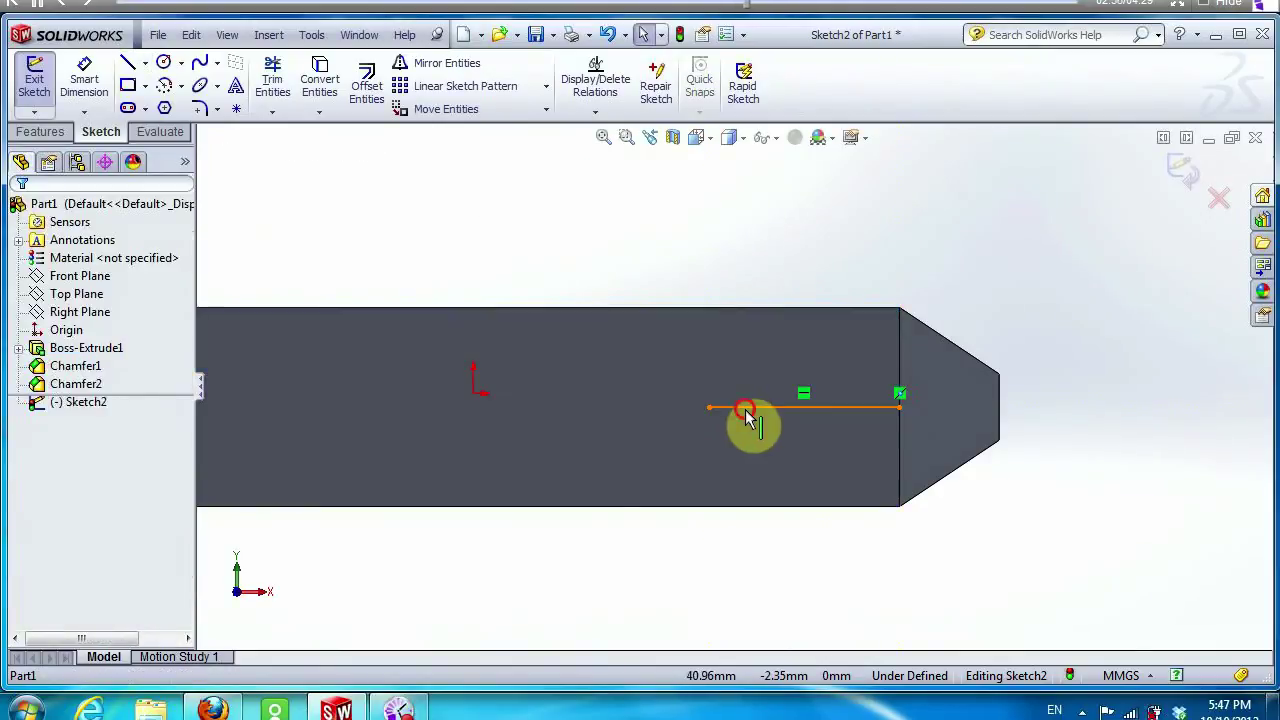
click(746, 409)
text(20)
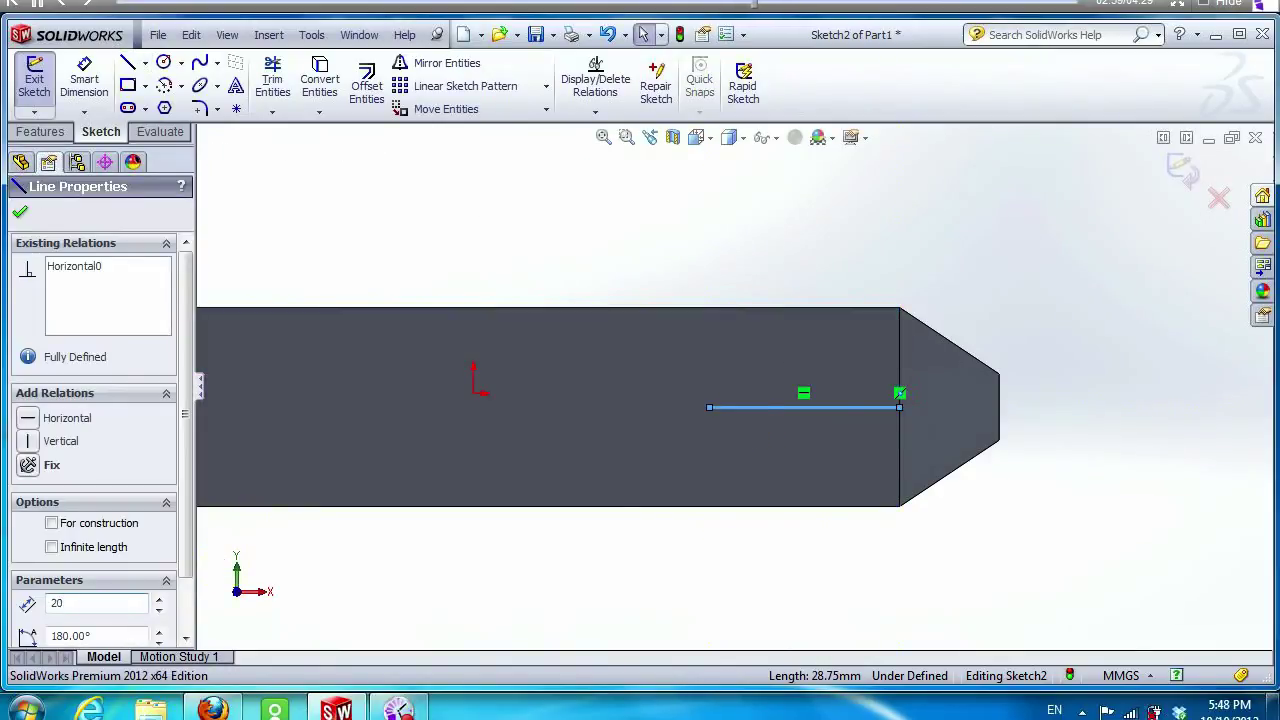
key(Return)
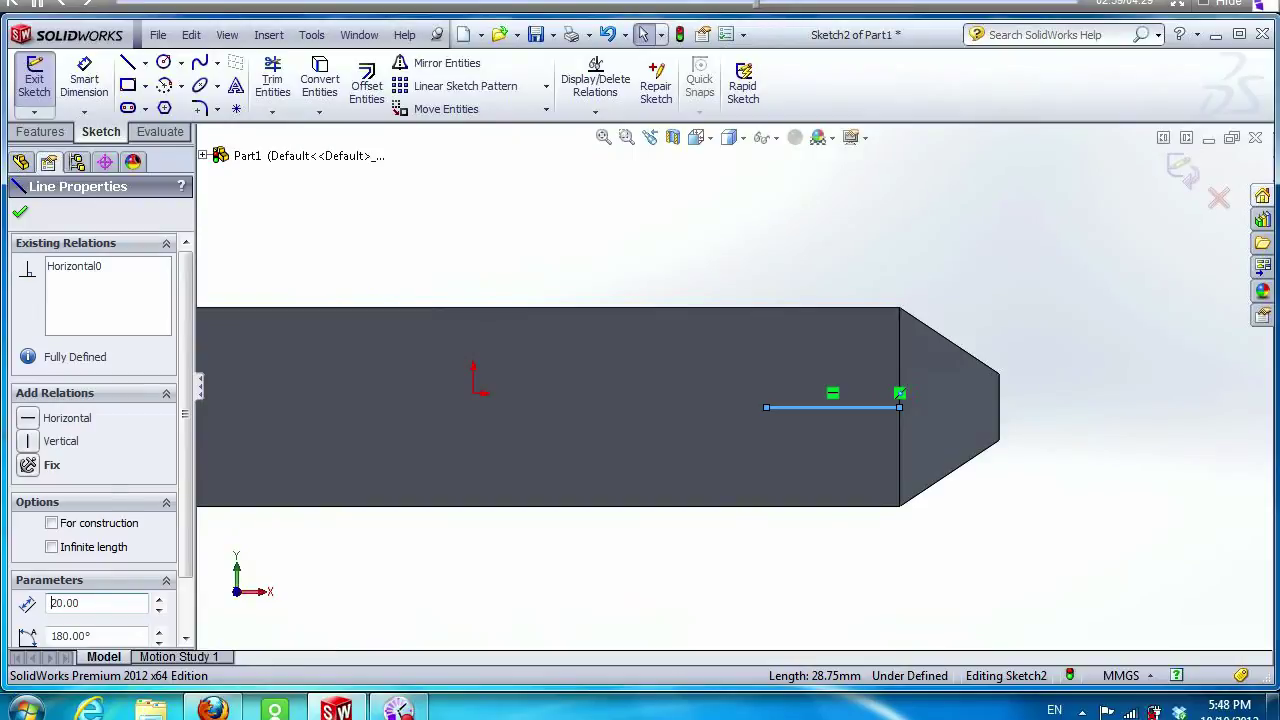
Draw a circle centred on the 20 mm line's end and remove the guide line.
click(163, 63)
click(766, 407)
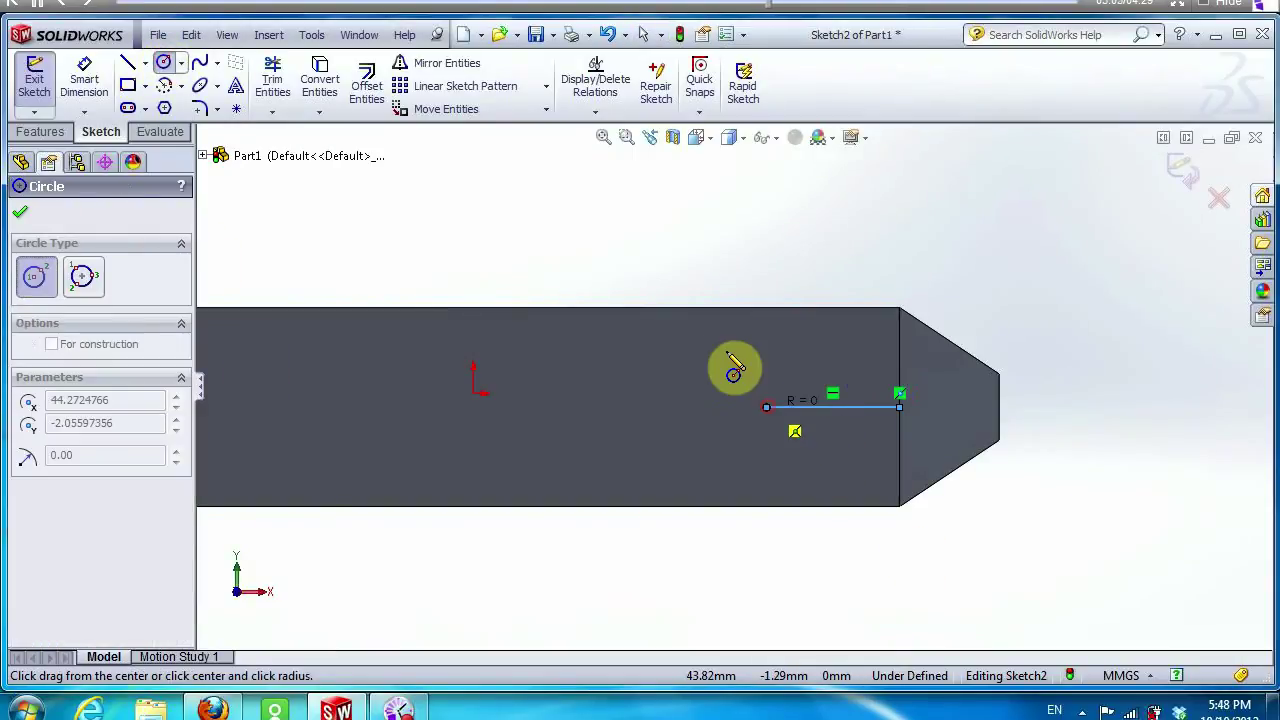
click(713, 377)
key(Escape)
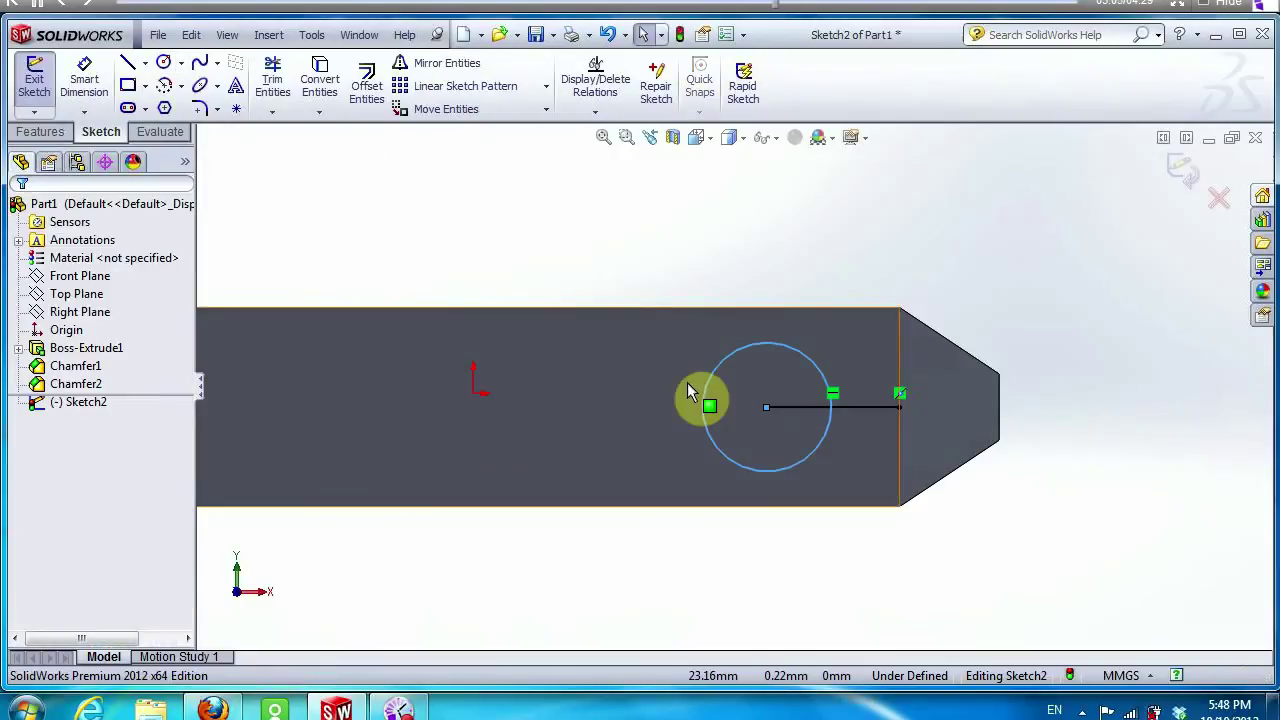
click(704, 390)
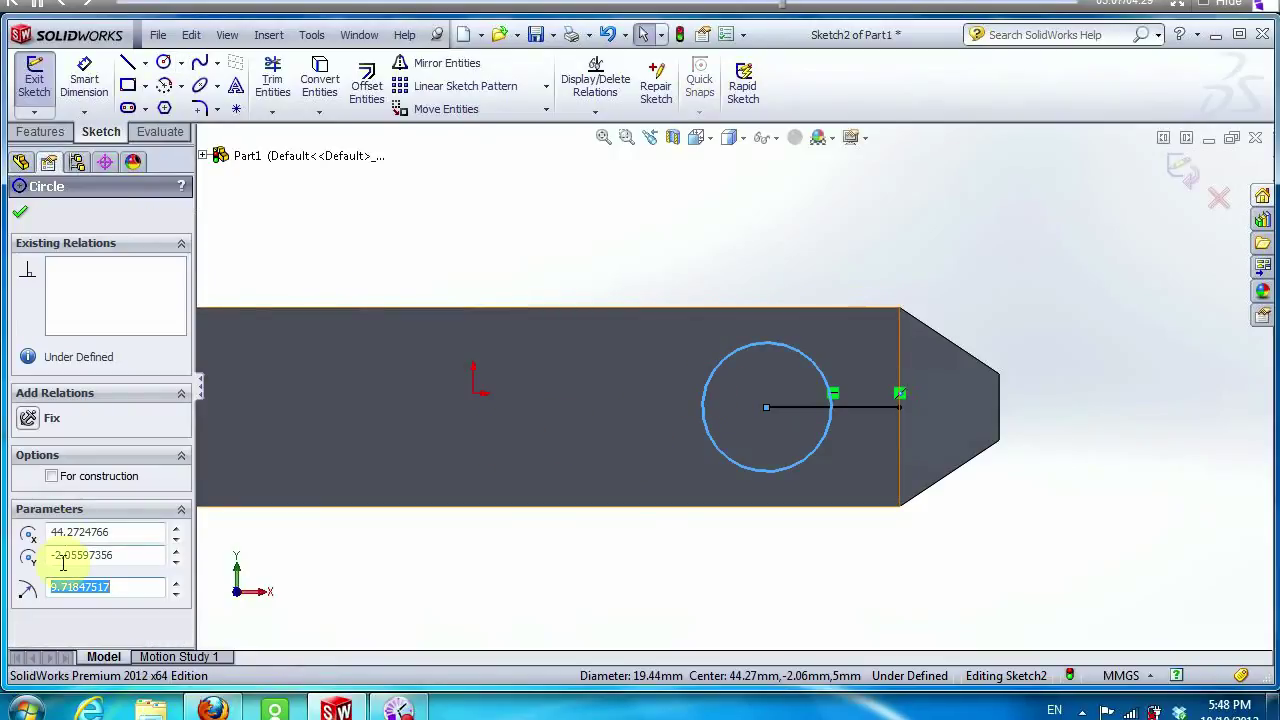
key(Escape)
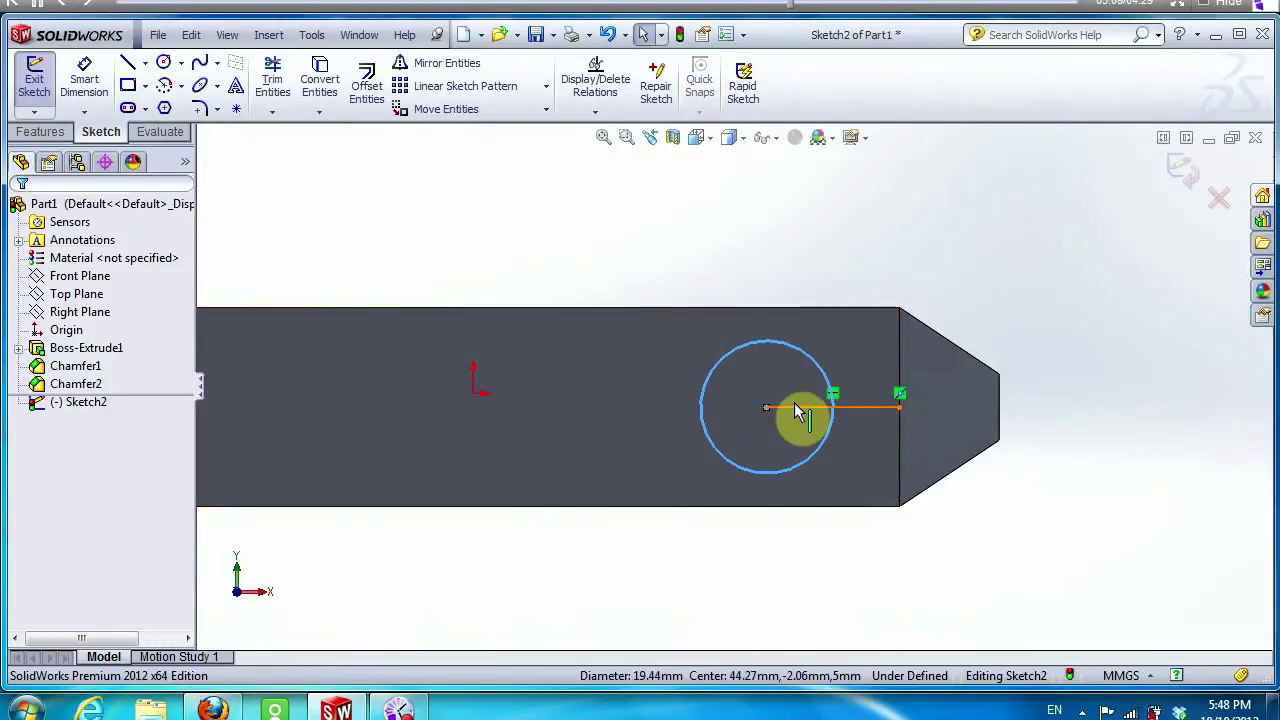
click(797, 410)
key(Escape)
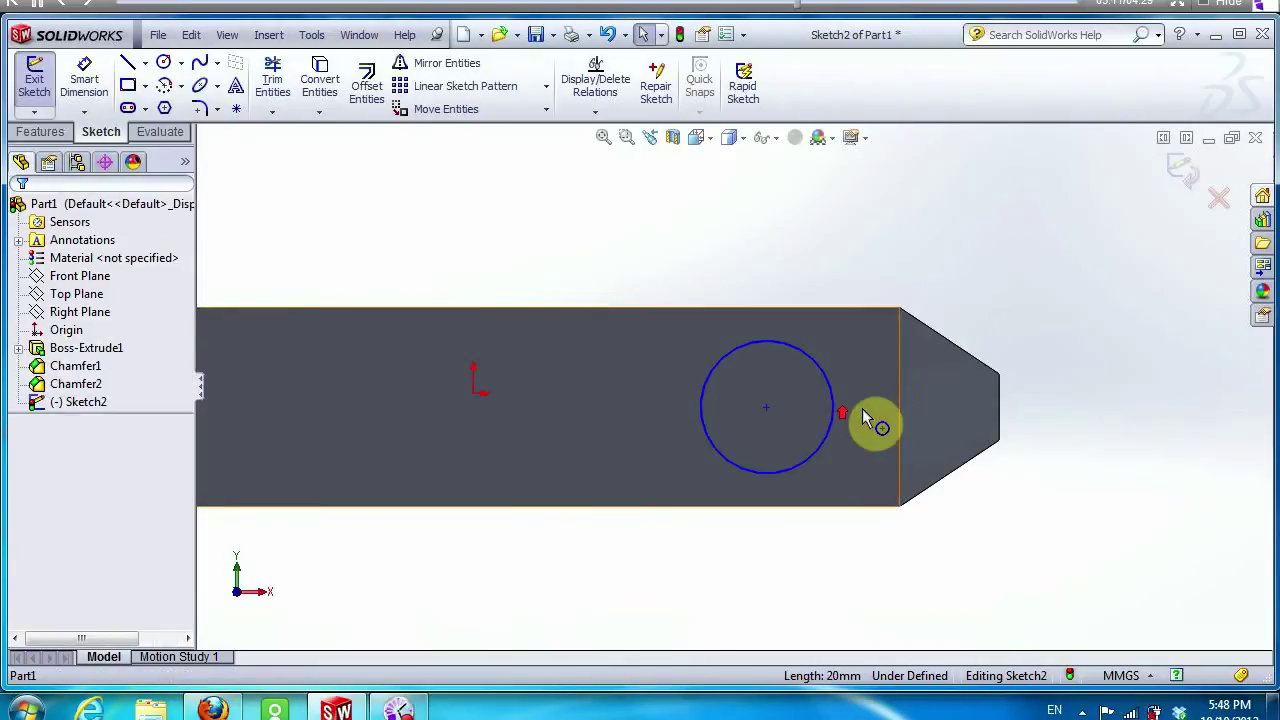
scroll(745, 390, up, 3)
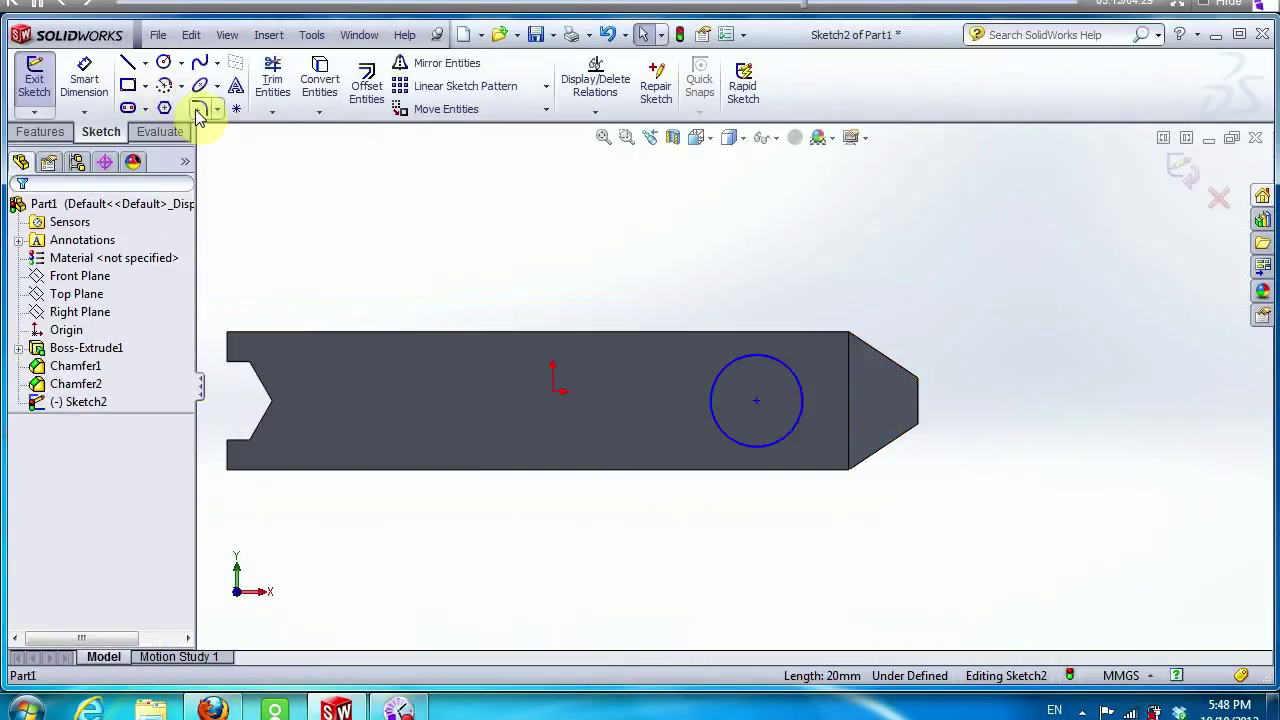
Extruded-cut the circle 5 mm blind through the bar as Cut-Extrude1.
click(56, 134)
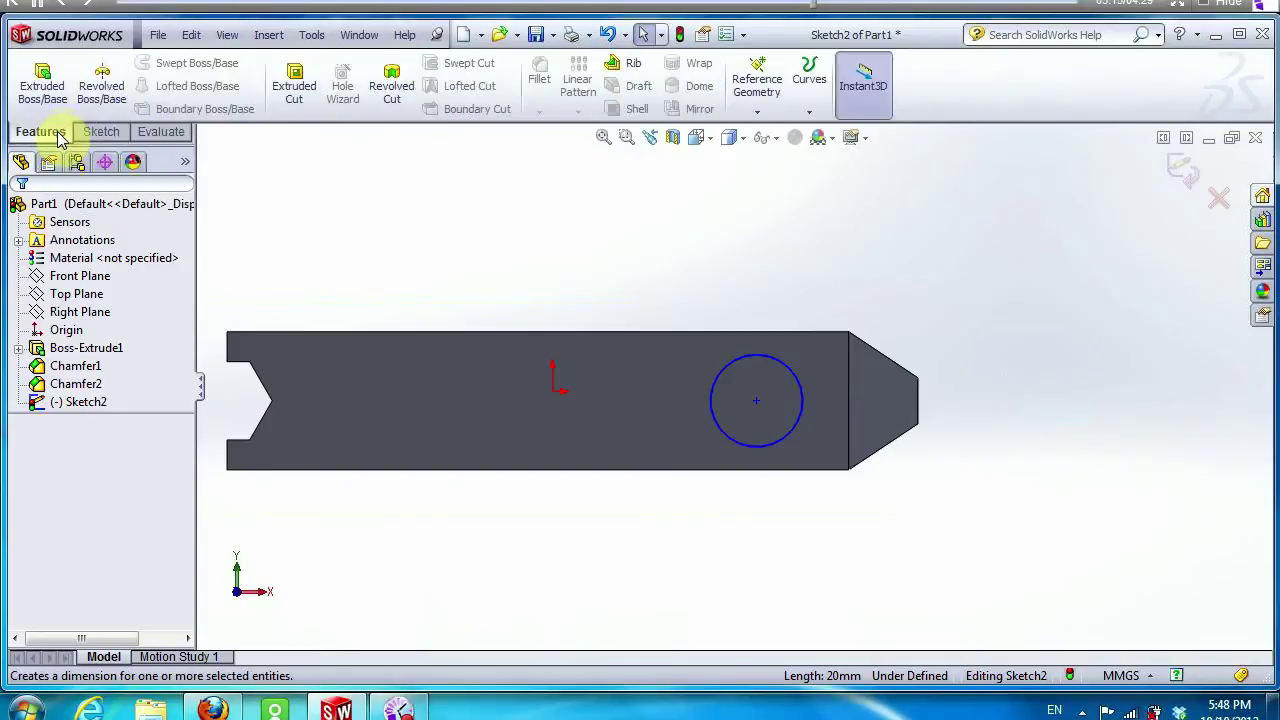
click(290, 86)
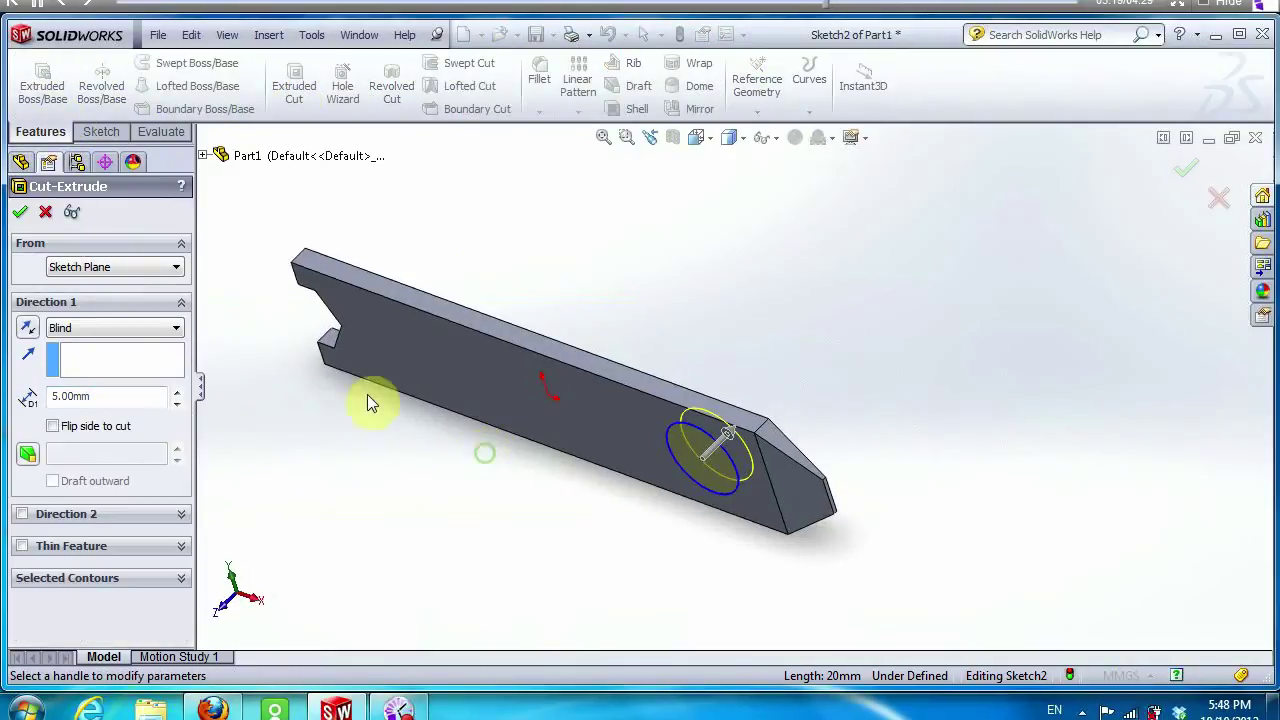
click(23, 214)
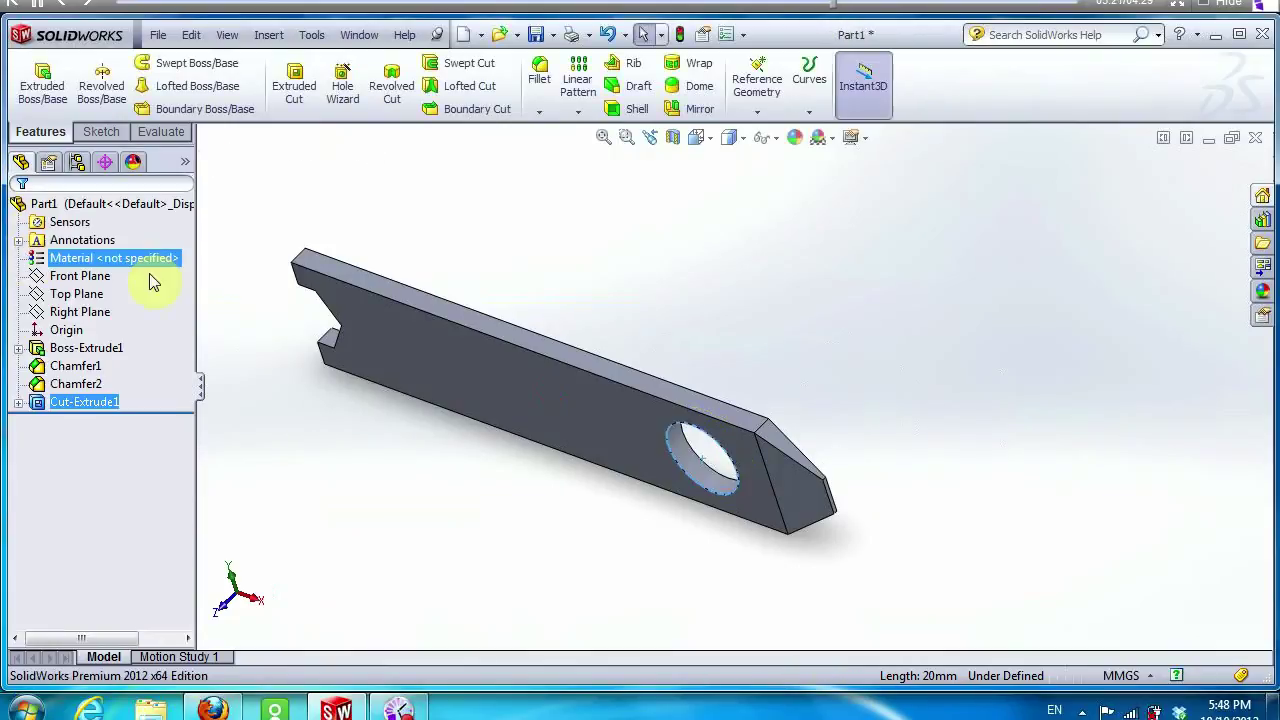
middle_drag(351, 320, 438, 292)
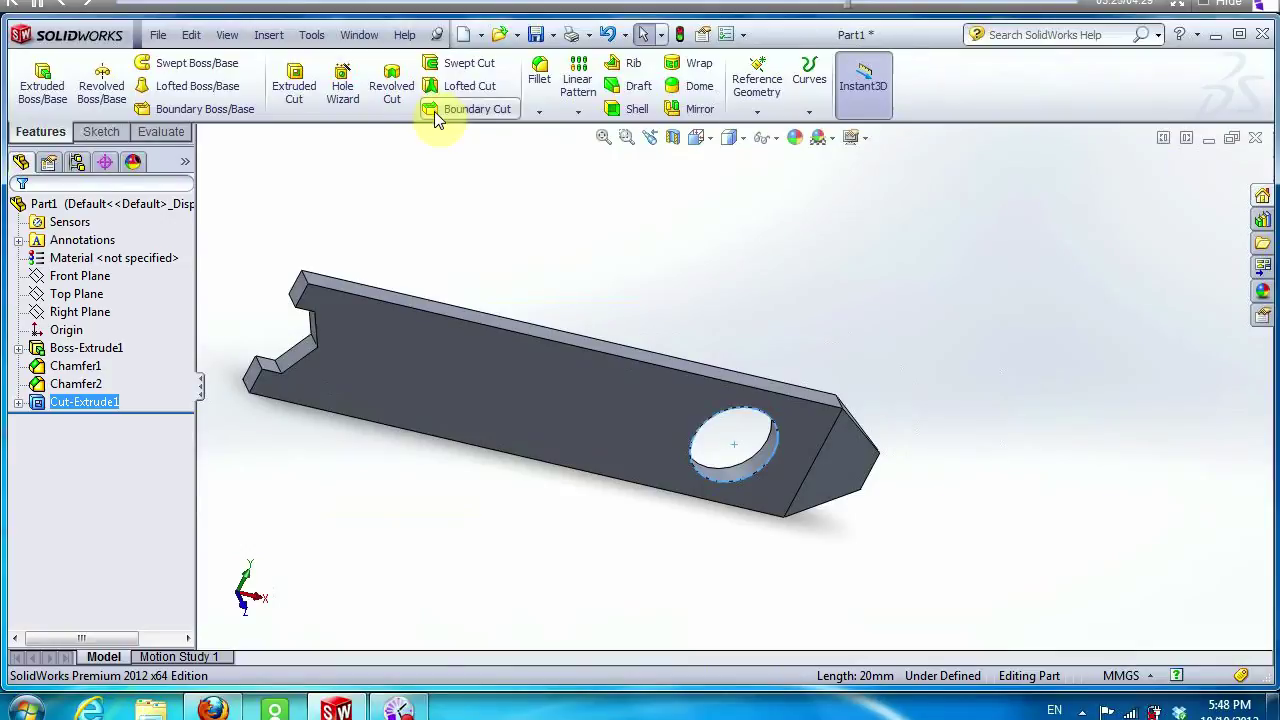
Fillet the upper and lower notch tip edges with a 2.5 mm radius.
click(539, 112)
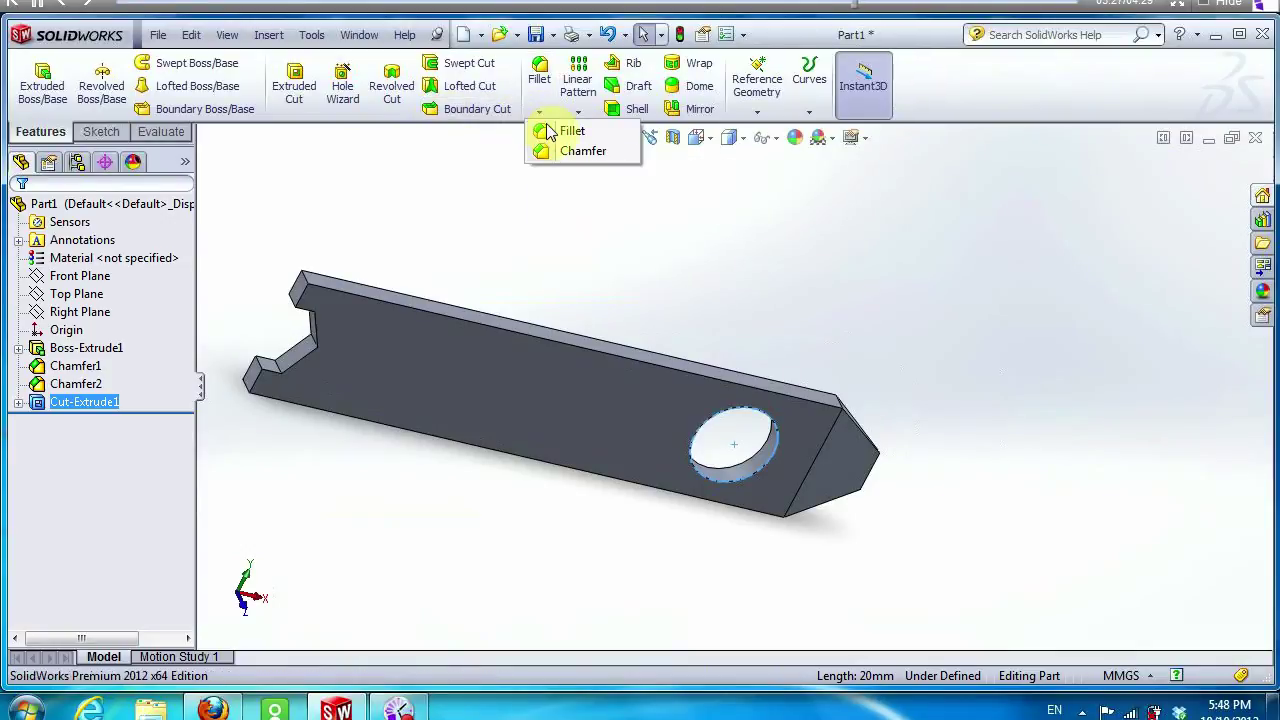
click(548, 131)
text(2)
click(305, 280)
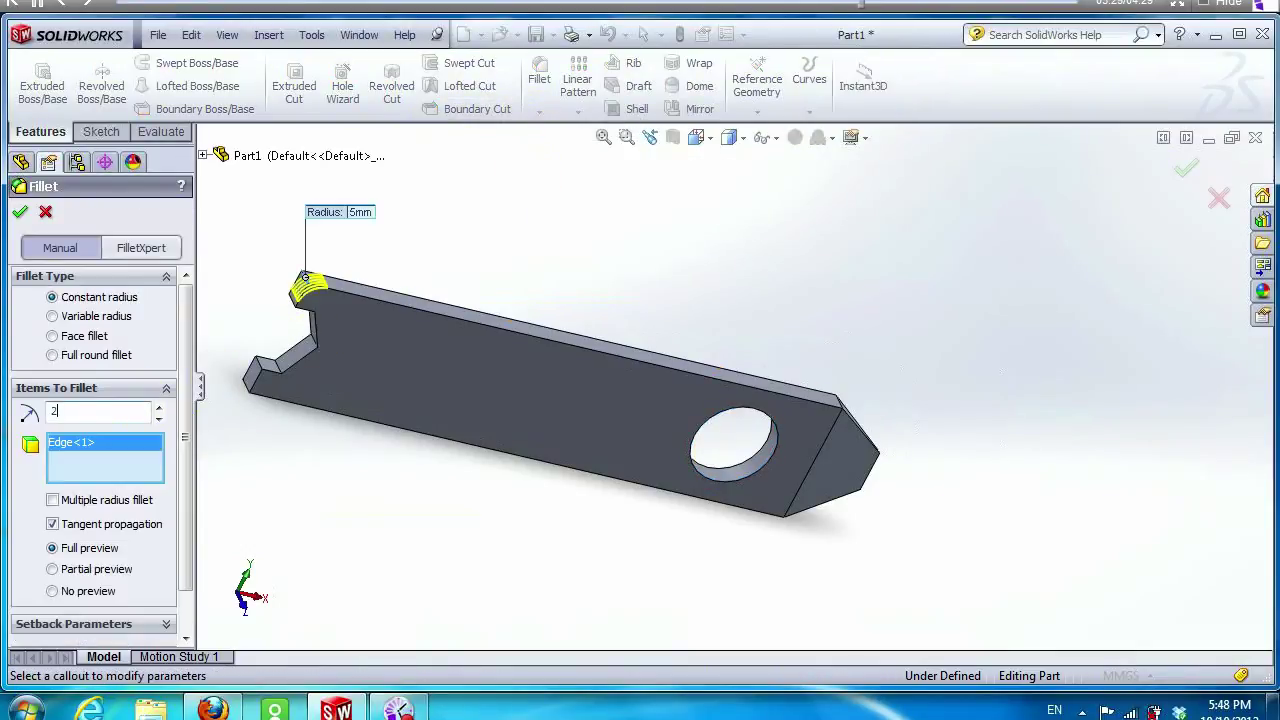
key(Return)
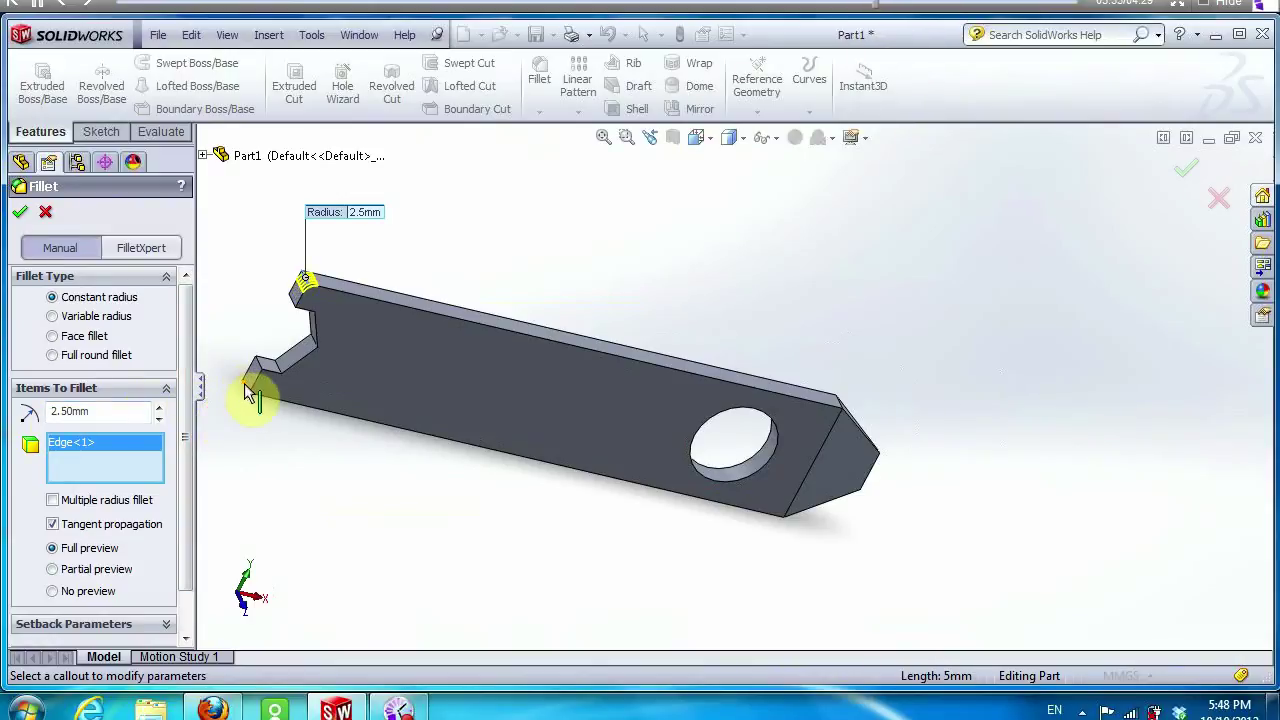
click(251, 386)
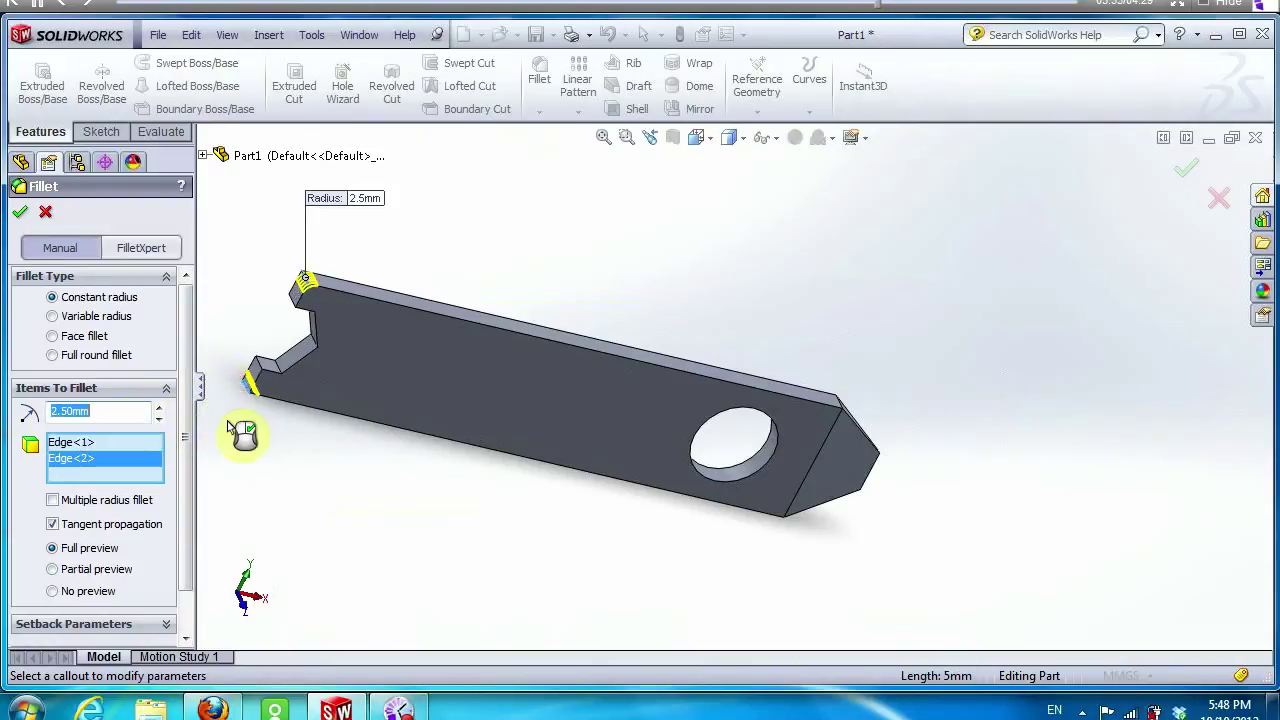
click(20, 212)
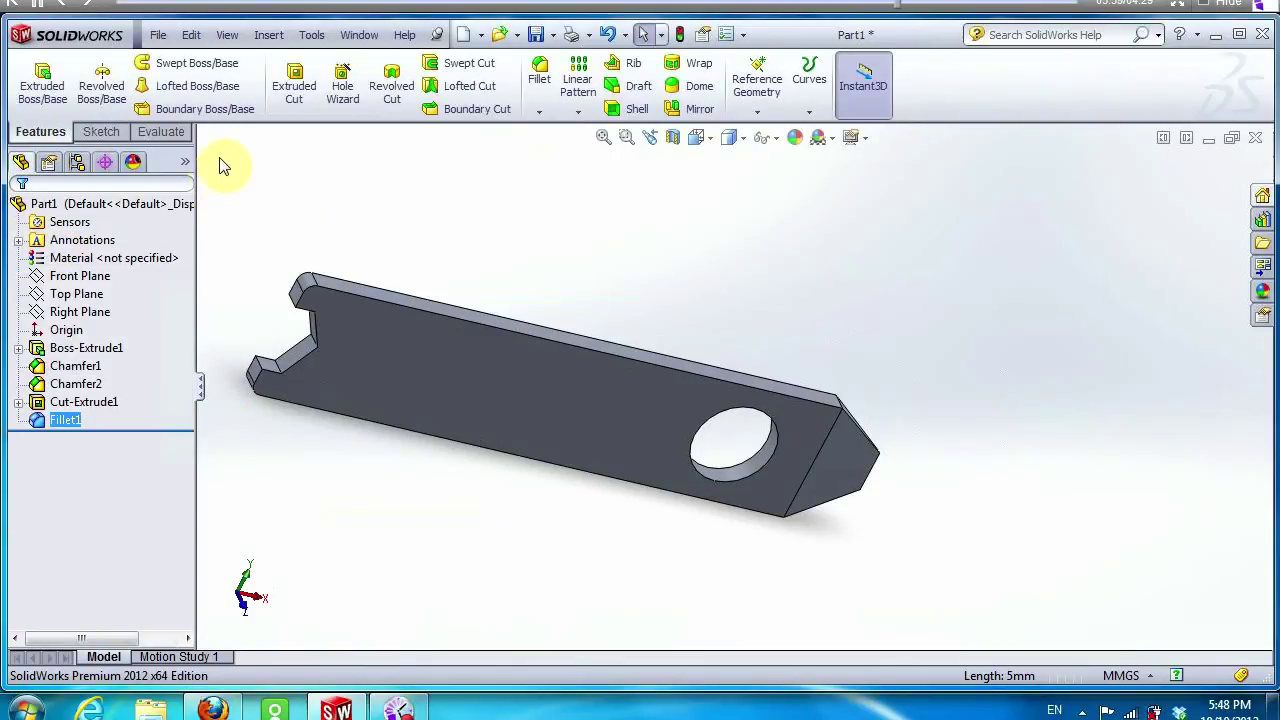
Add a 0.5 mm fillet to the bar's four long edges.
click(539, 78)
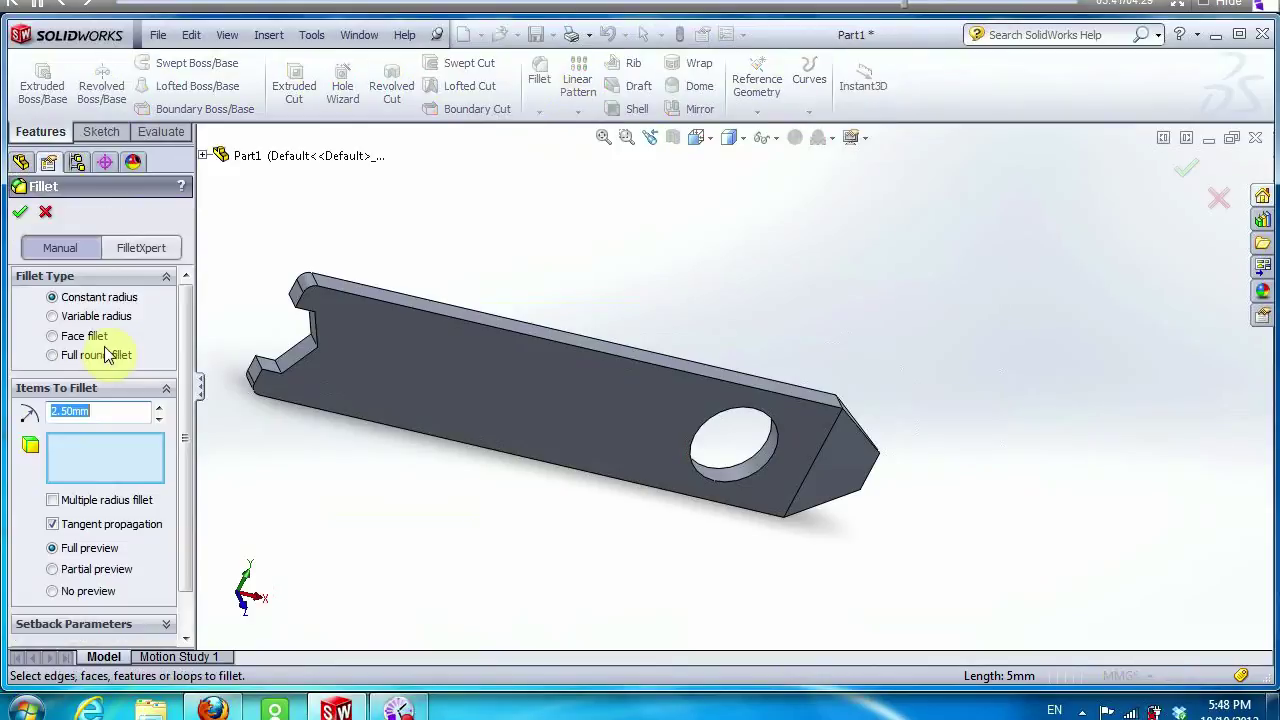
text(0.5)
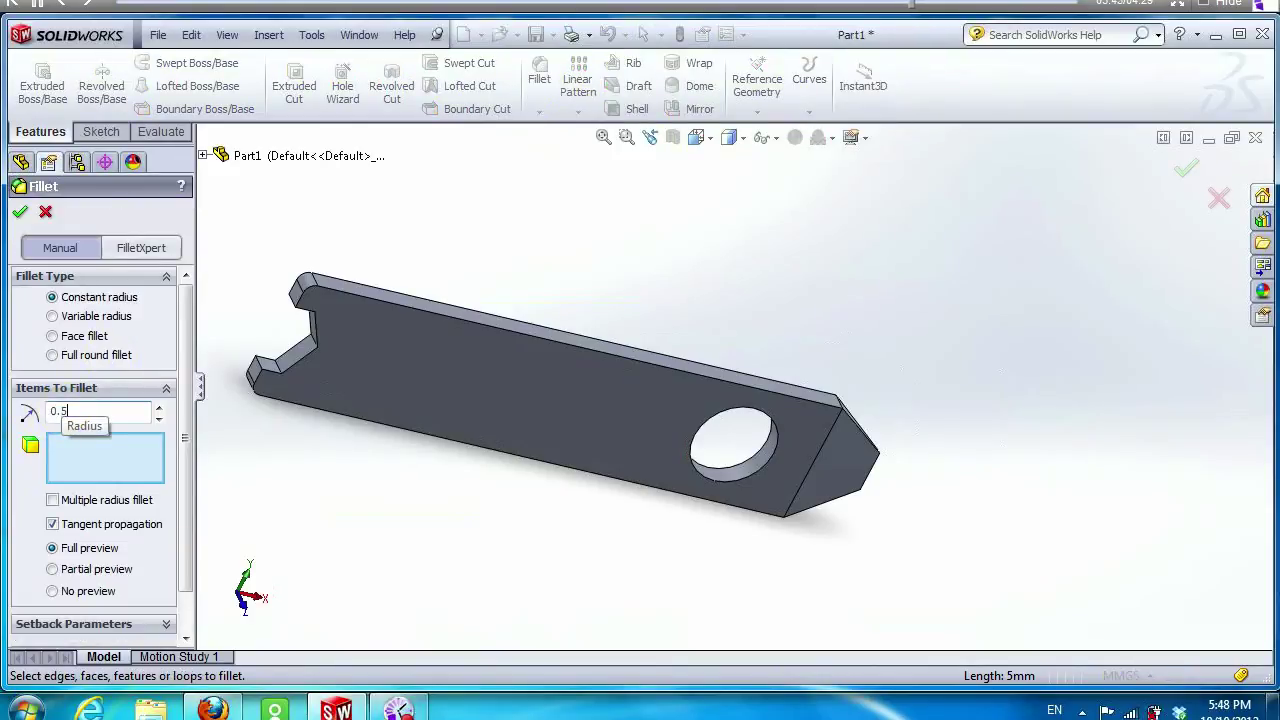
click(322, 412)
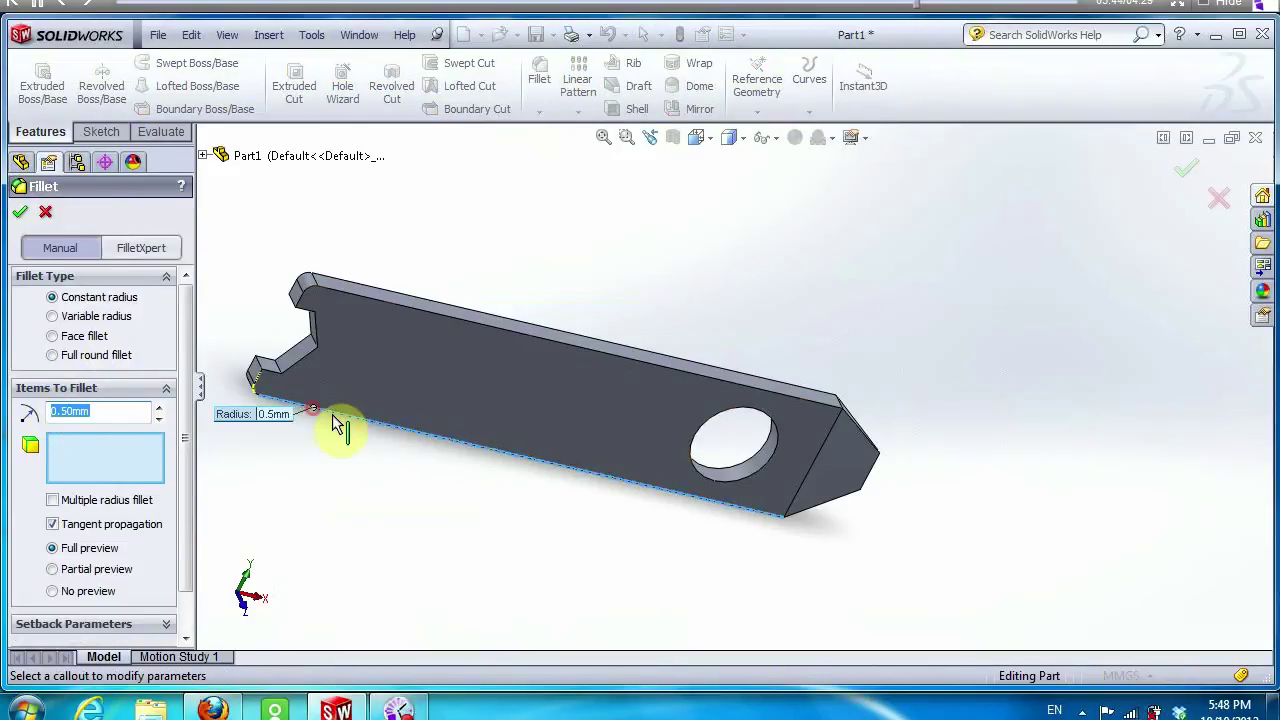
click(376, 304)
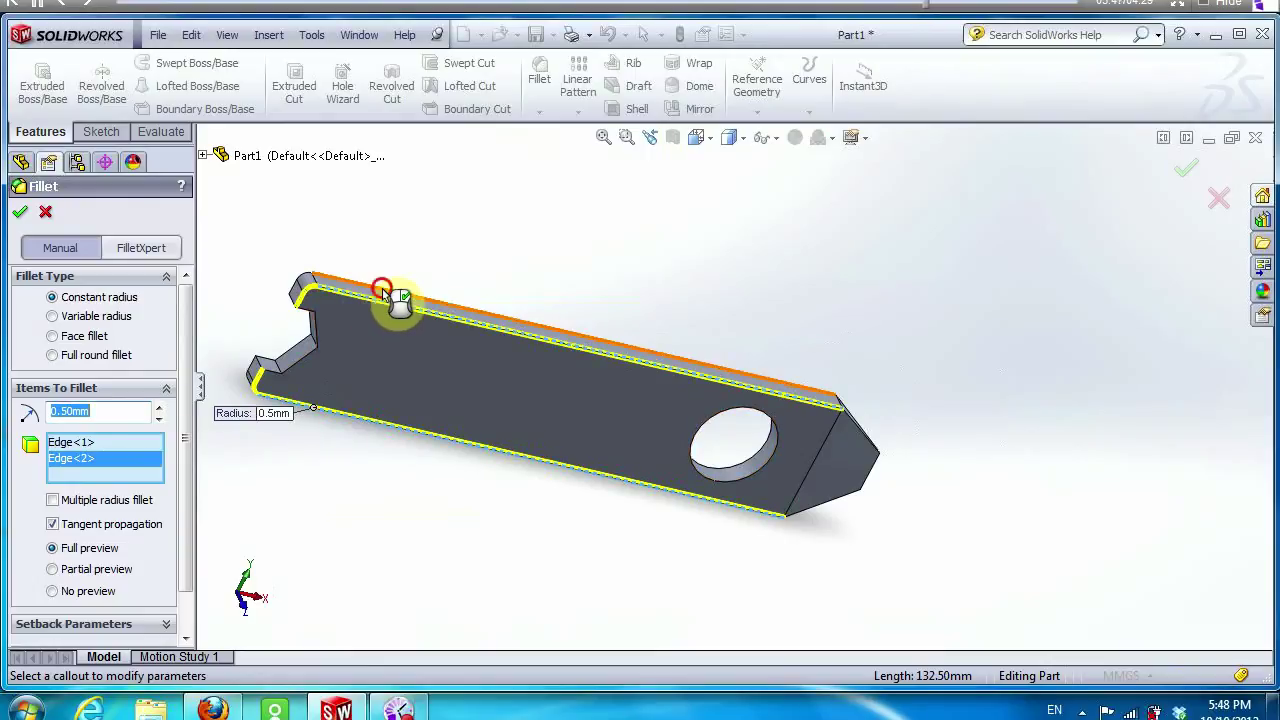
click(381, 283)
middle_drag(423, 466, 579, 419)
click(575, 440)
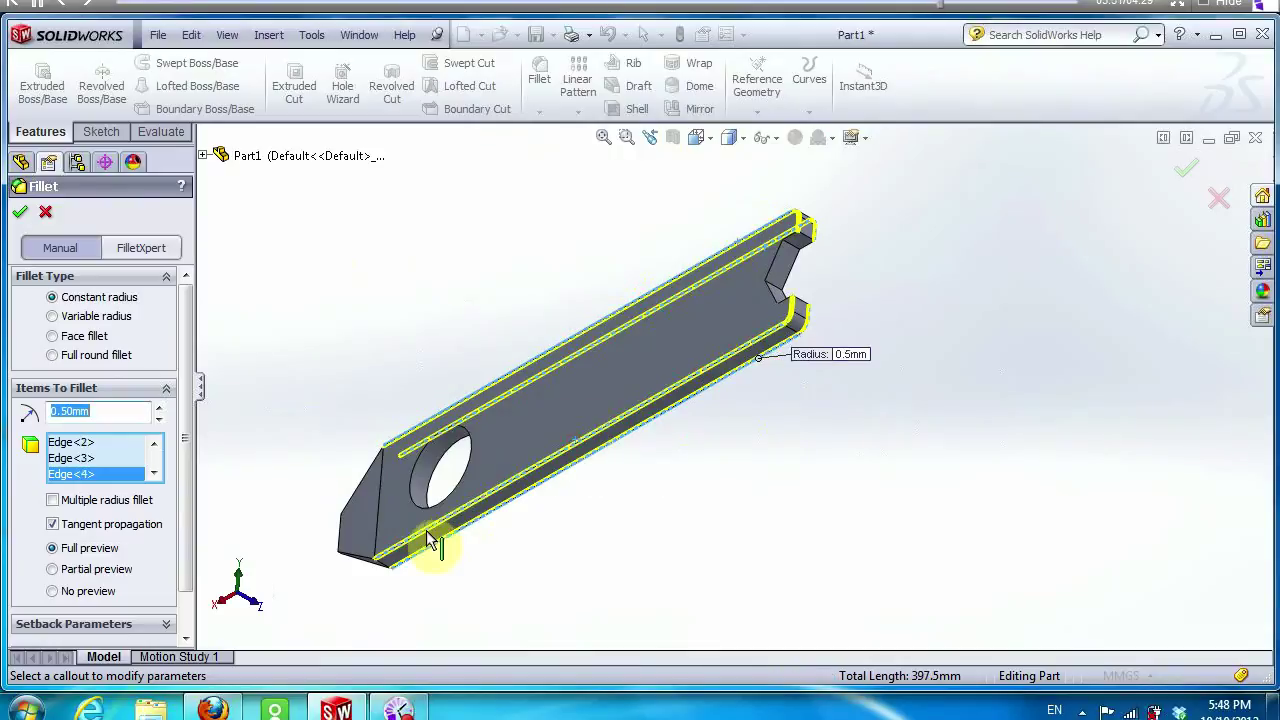
middle_drag(466, 349, 323, 295)
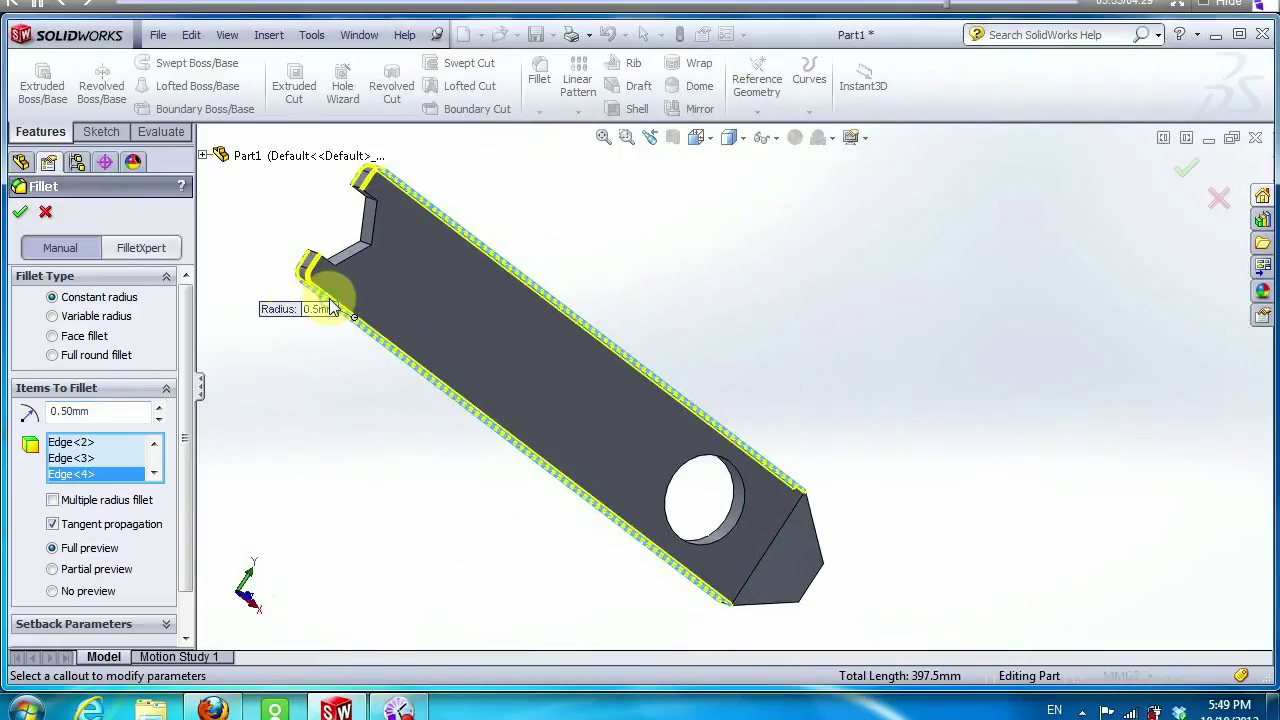
click(20, 212)
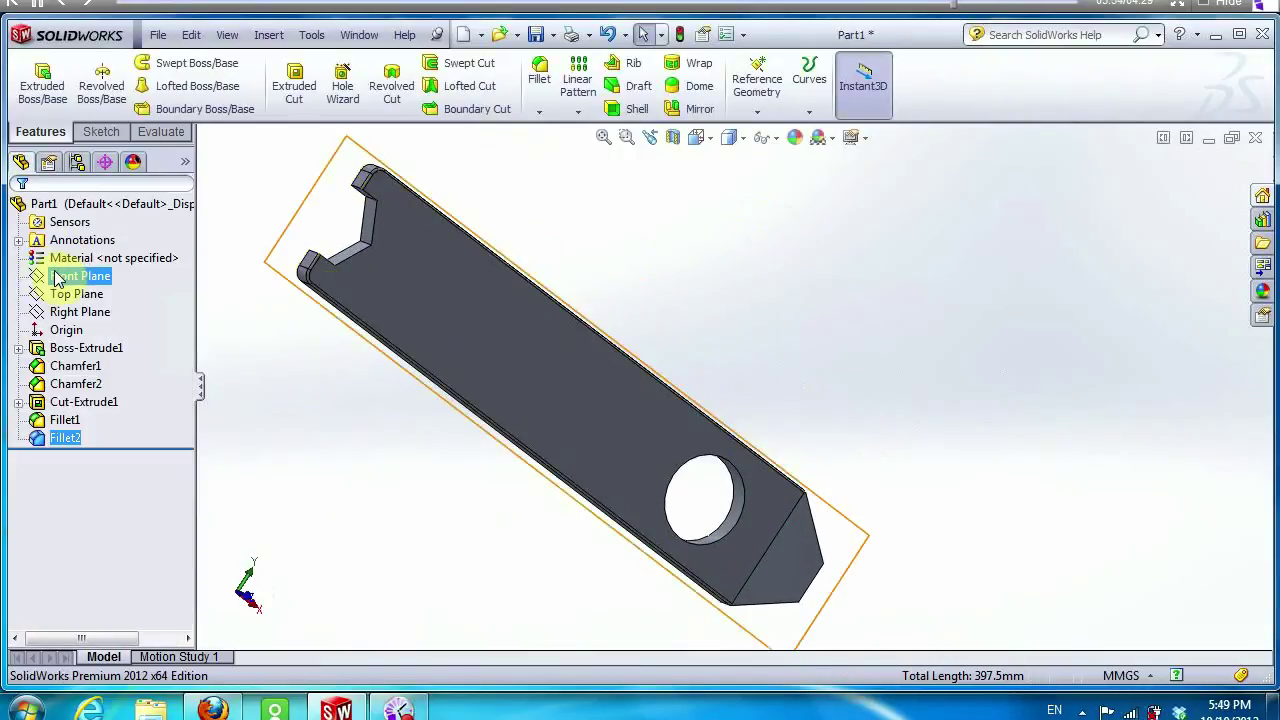
middle_drag(558, 277, 535, 208)
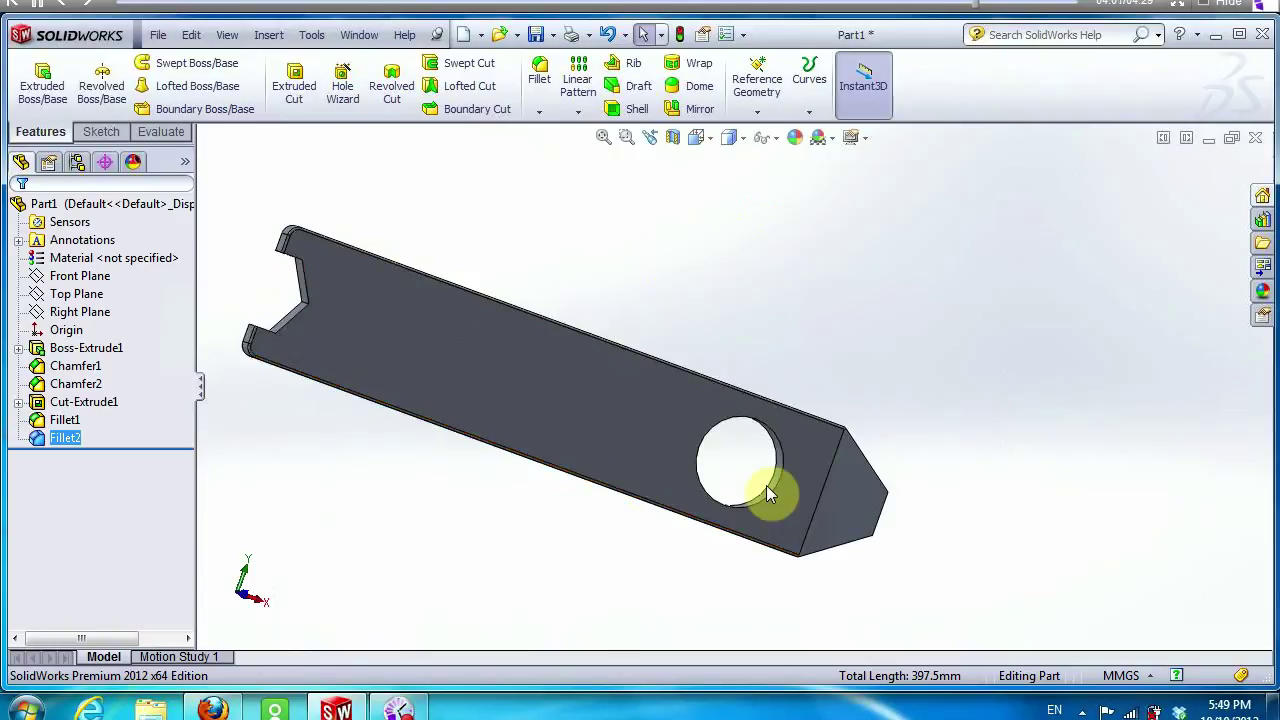
middle_drag(862, 512, 772, 374)
click(960, 447)
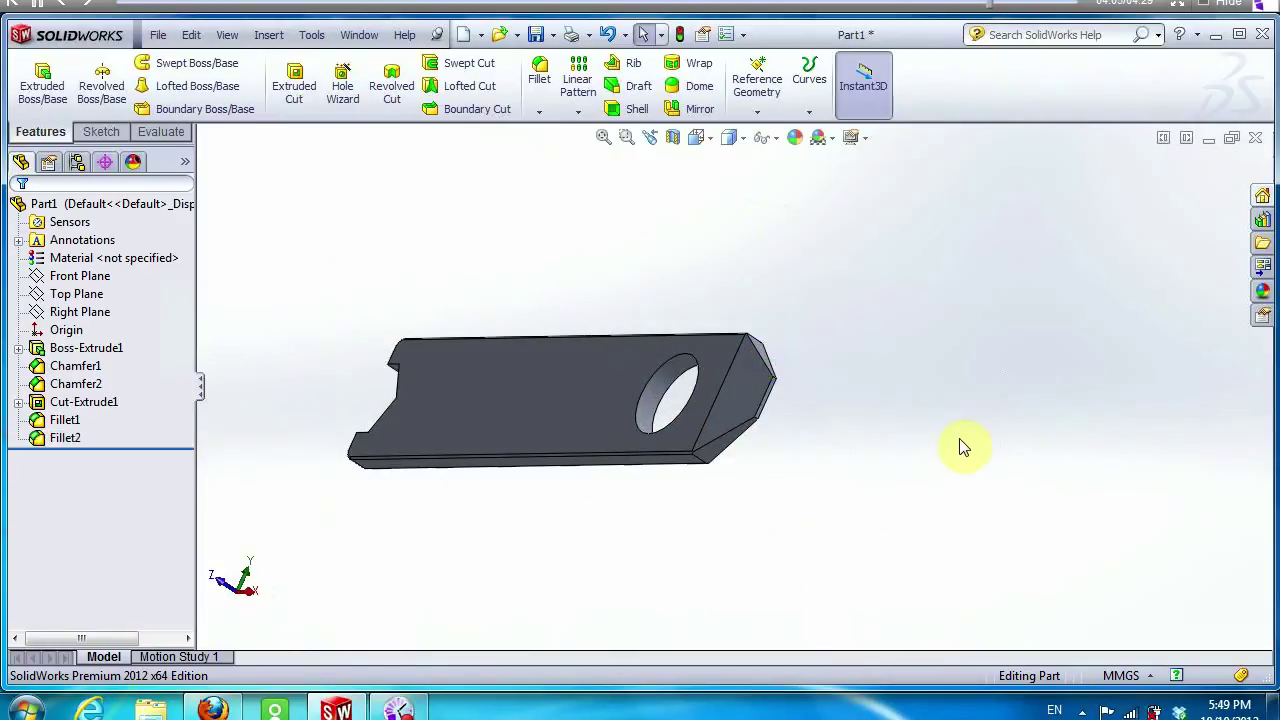
Start Save As for Part1 and choose the Desktop as the destination folder.
click(160, 36)
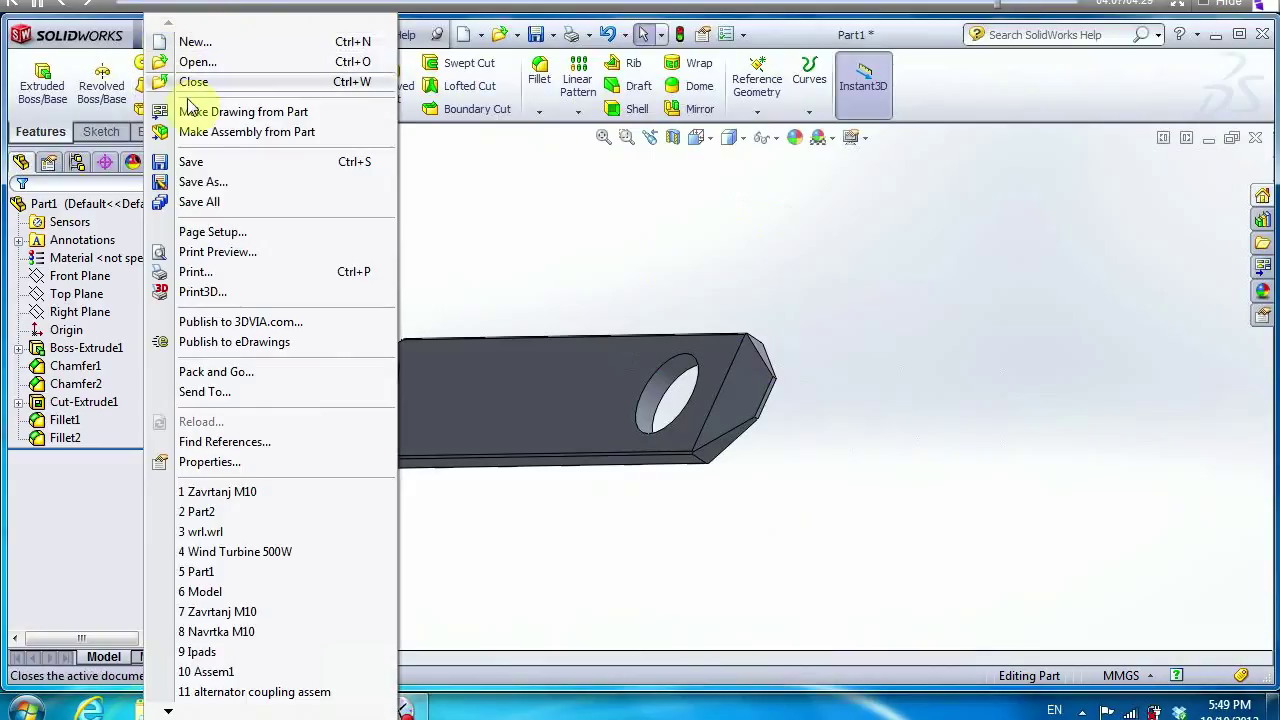
click(206, 181)
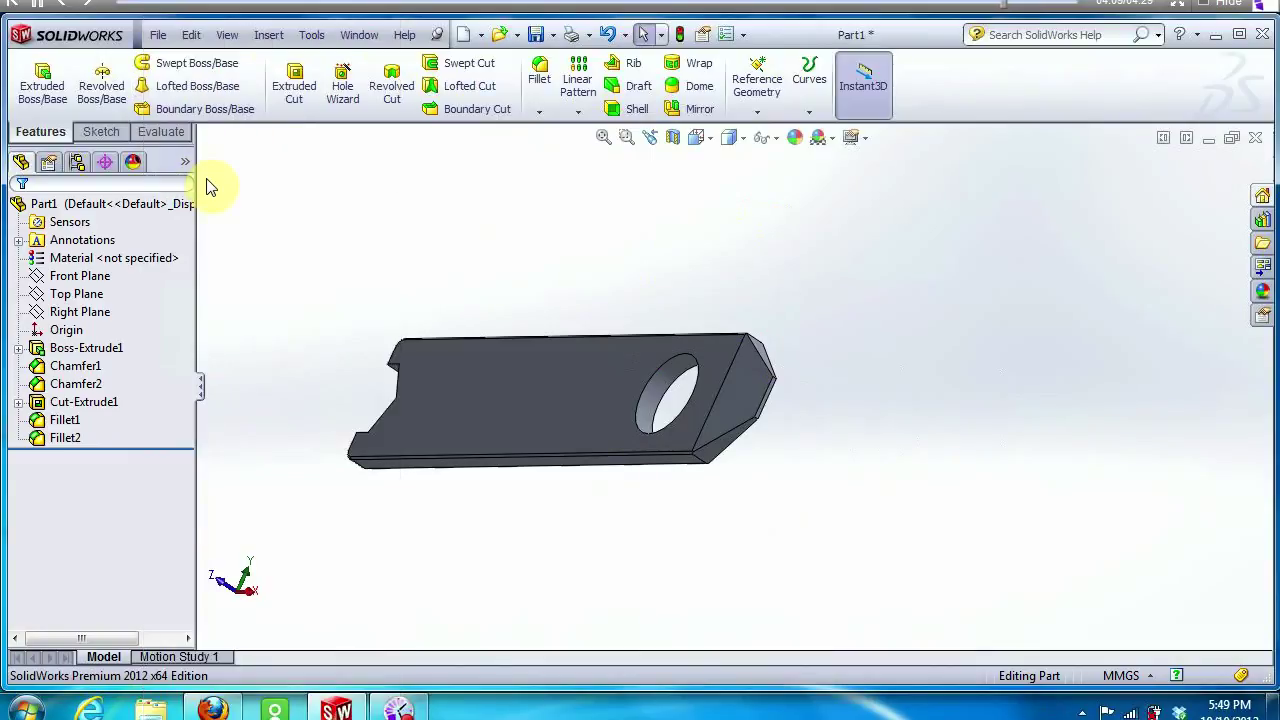
click(88, 199)
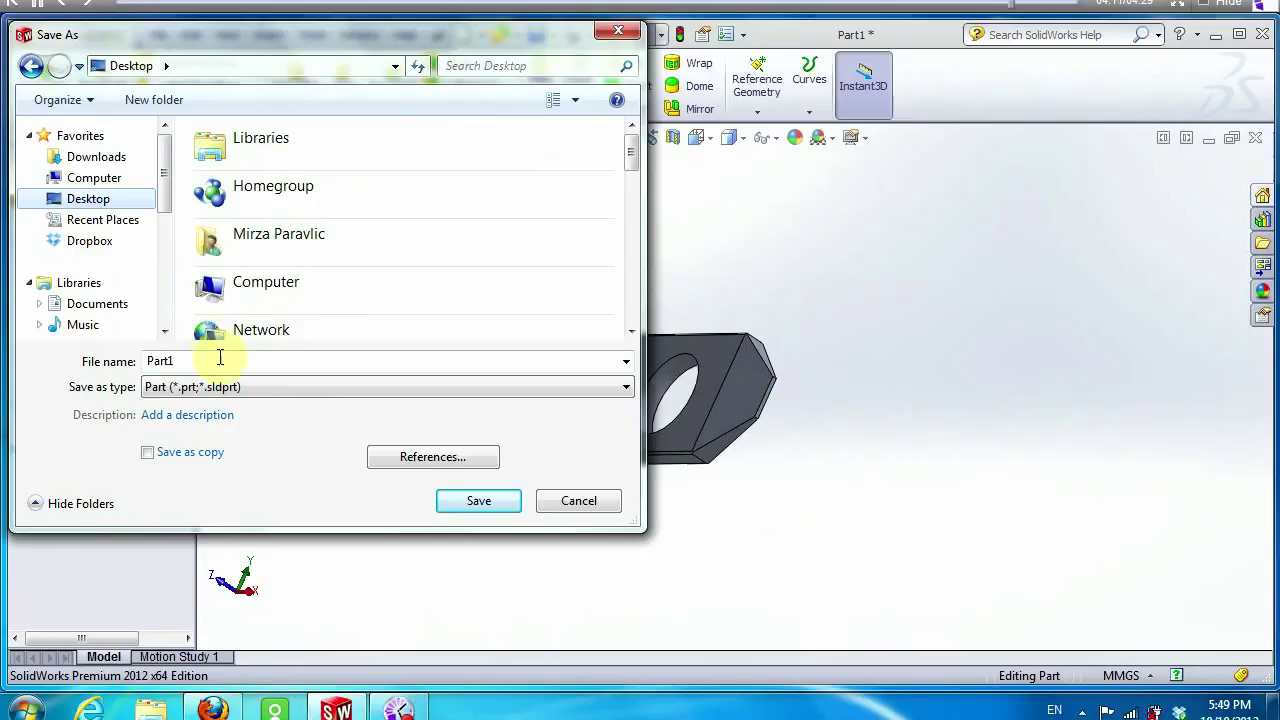